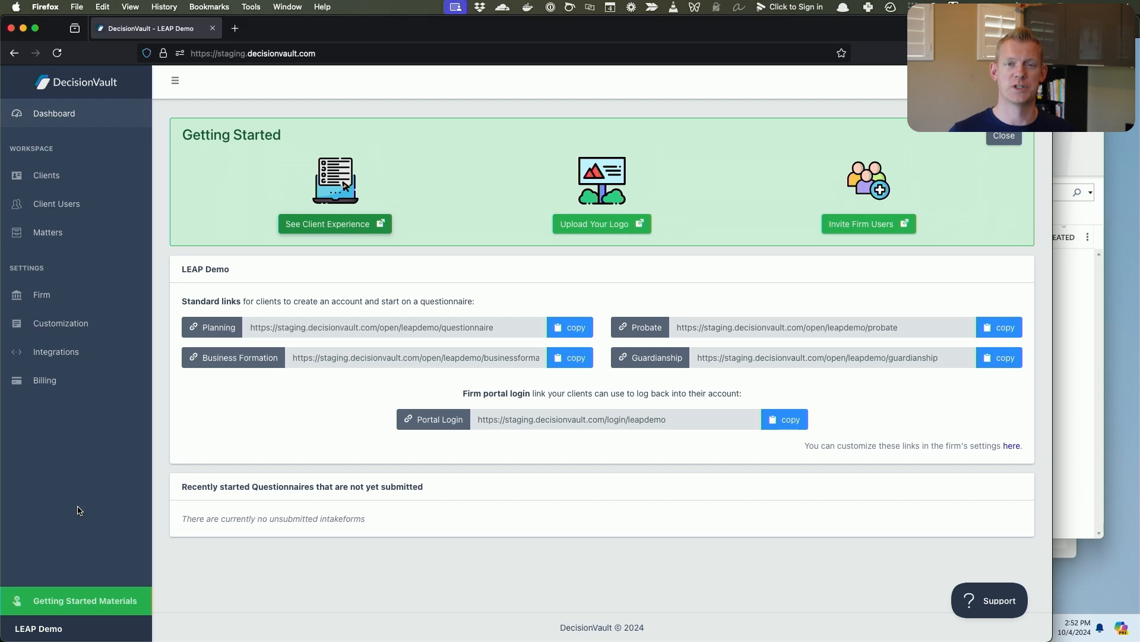
left_click(1067, 451)
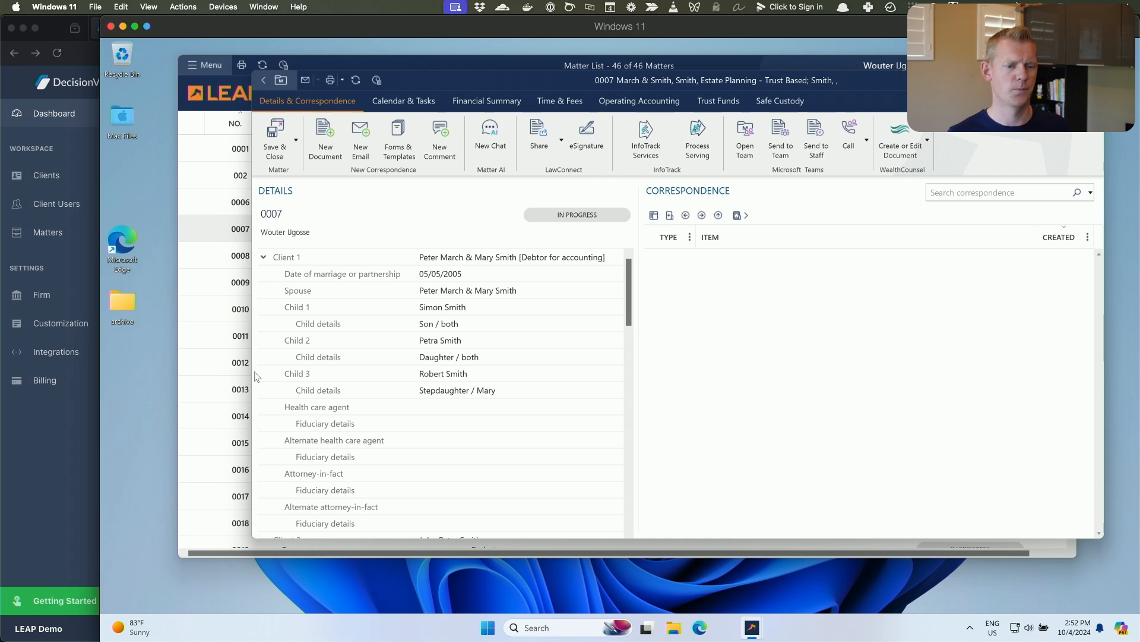
left_click(48, 486)
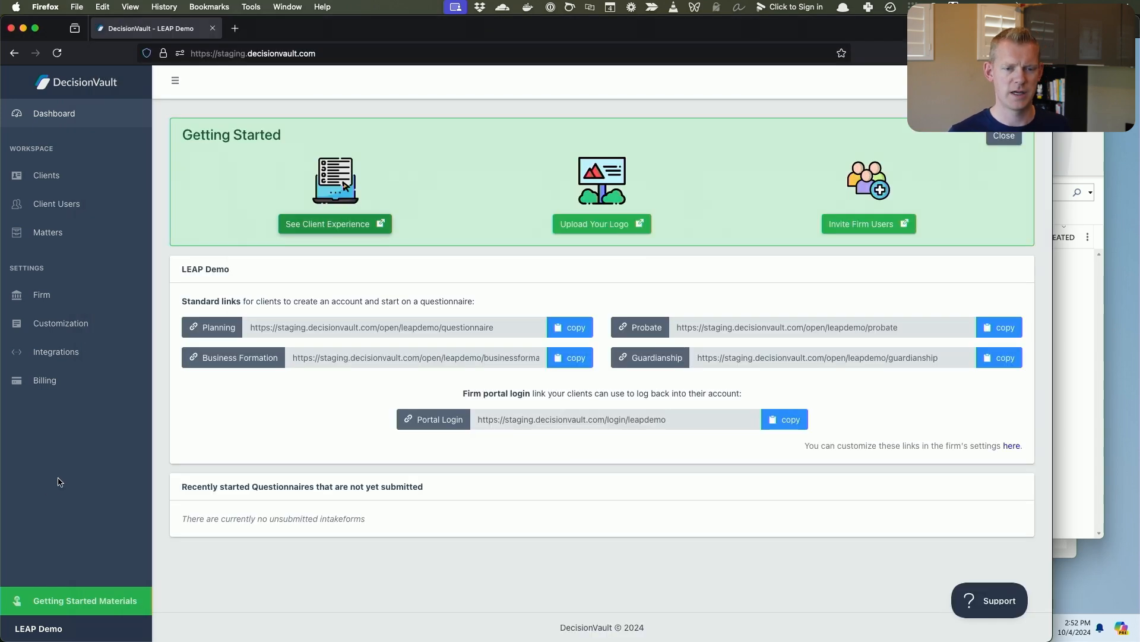
Open the sample client experience questionnaire, review its Assets section, and return to the questionnaire overview.
left_click(334, 228)
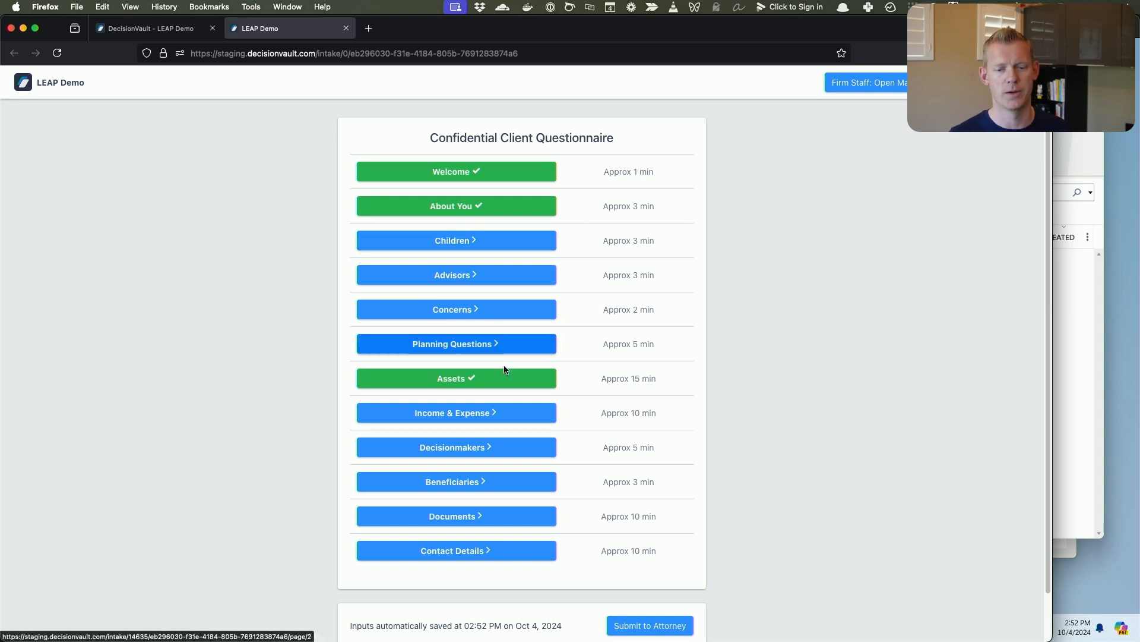
left_click(509, 382)
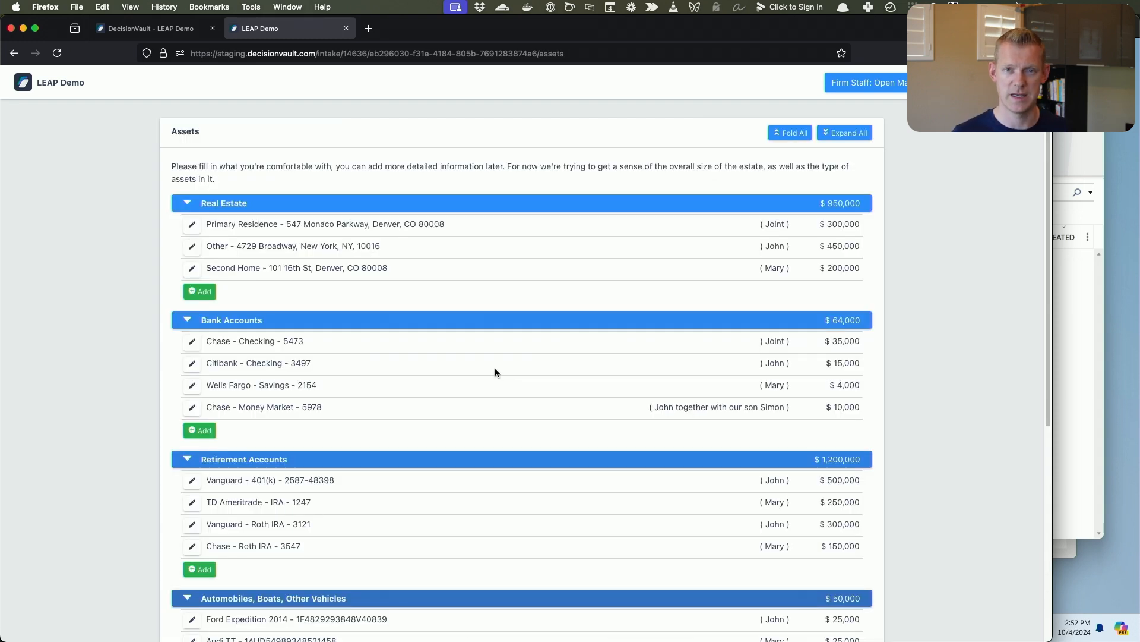
scroll(495, 369, "down", 5)
left_click(843, 575)
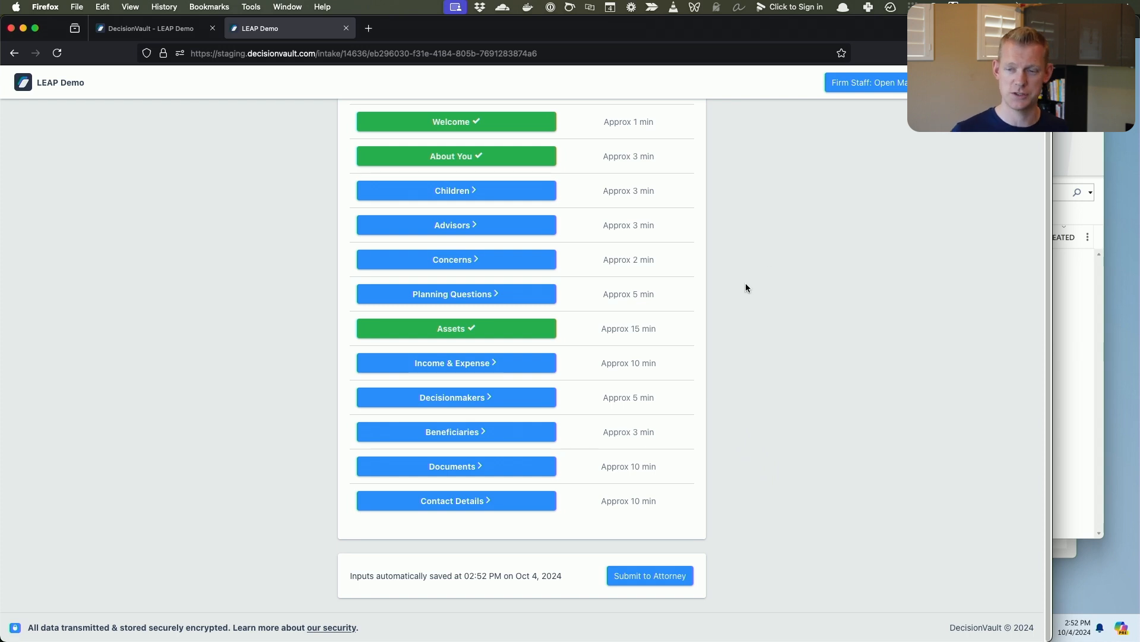
Open the questionnaire's matter as firm staff and review its contacts, documents and financial information.
left_click(903, 87)
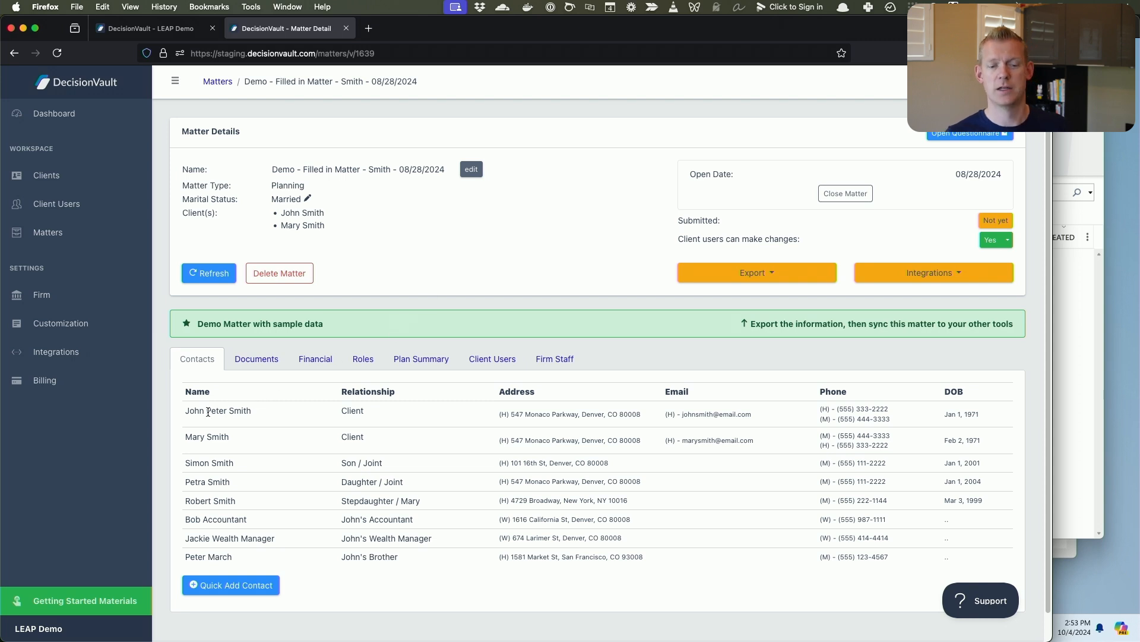
left_click_drag(206, 410, 319, 520)
left_click(319, 515)
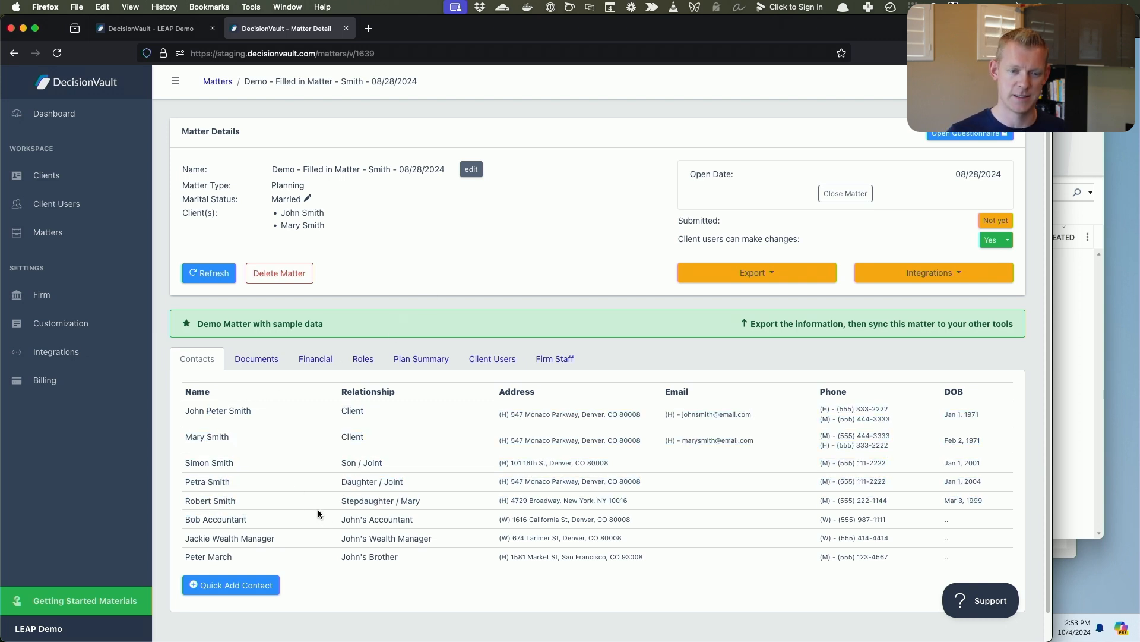
left_click(260, 360)
left_click(256, 398)
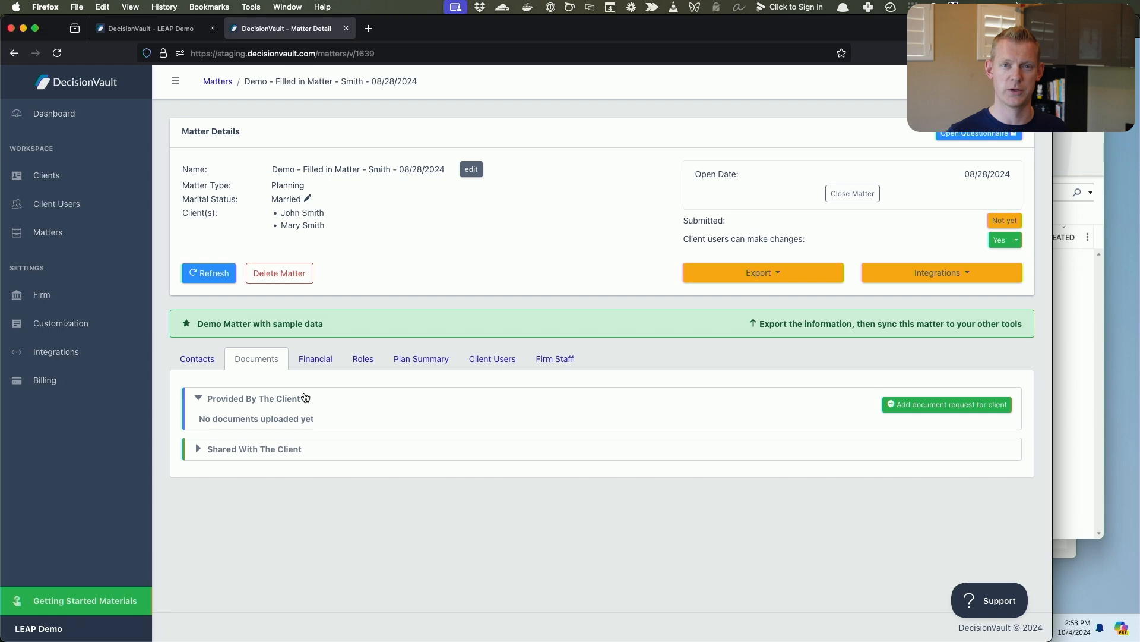
left_click(315, 359)
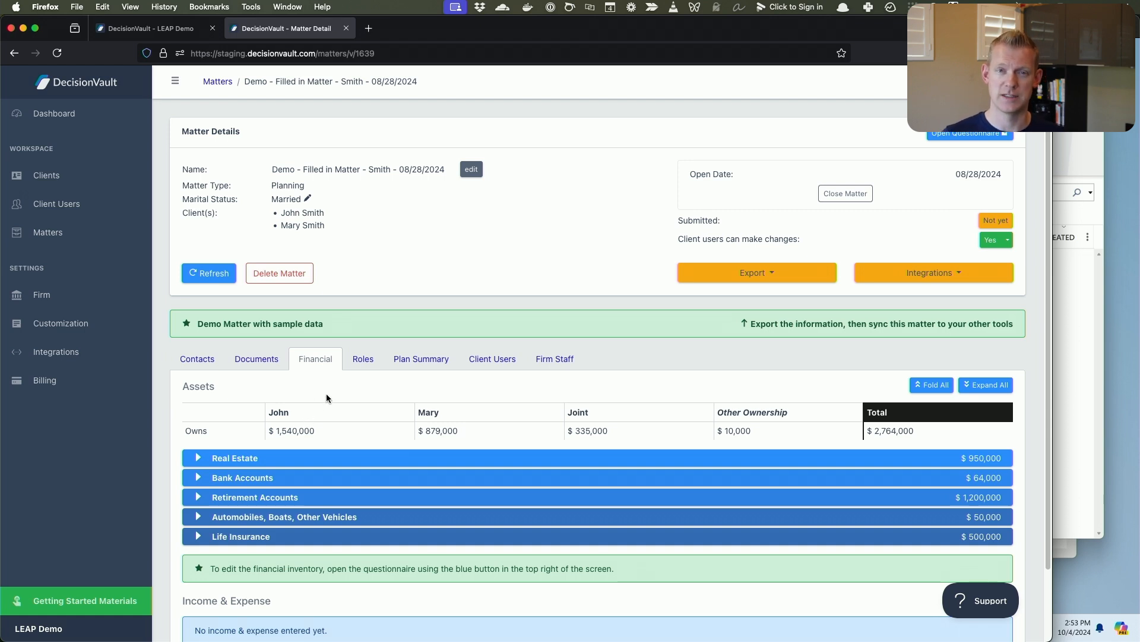
Open the LEAP integration for the demo matter.
left_click(922, 277)
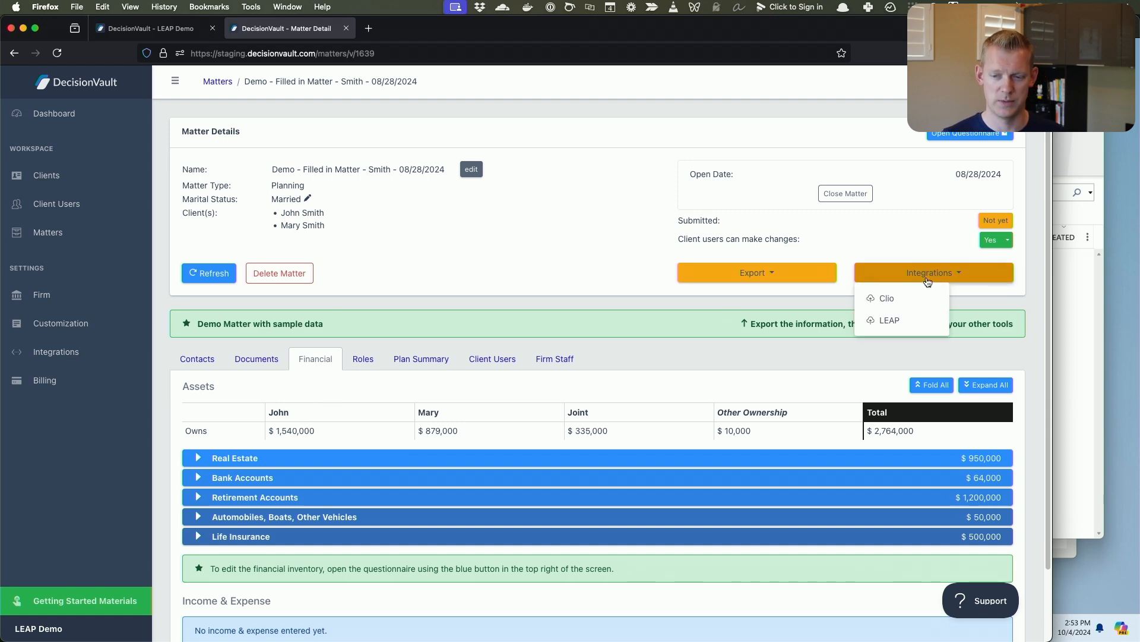
left_click(909, 319)
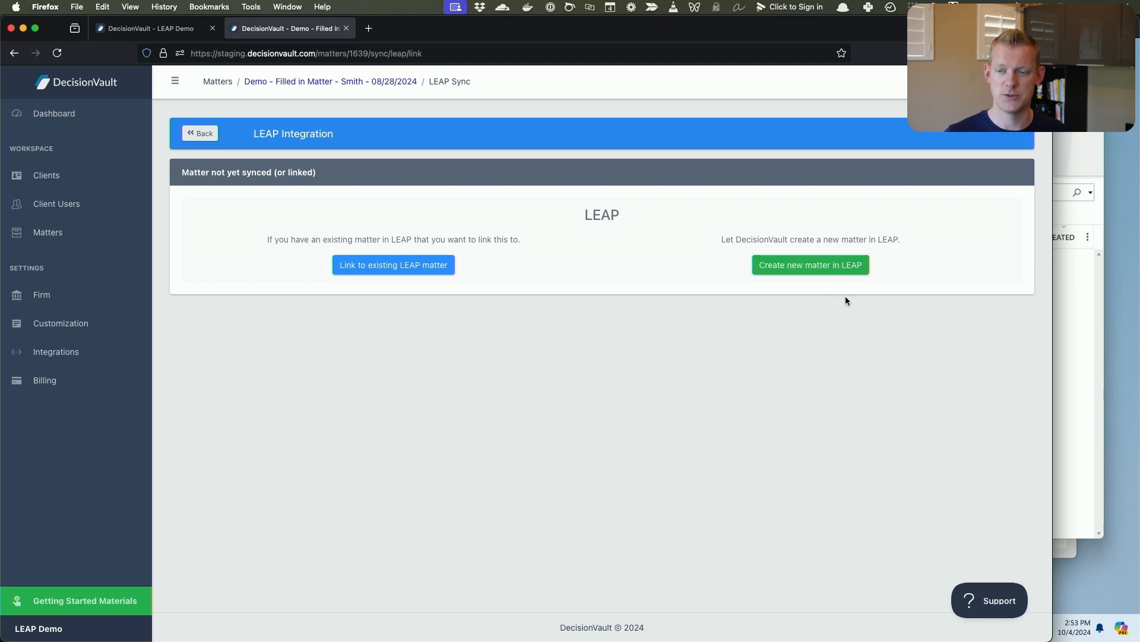
Switch to LEAP and create a new matter for state CO of type Estate Planning - Trust Based, accepting the default matter details.
left_click(1065, 372)
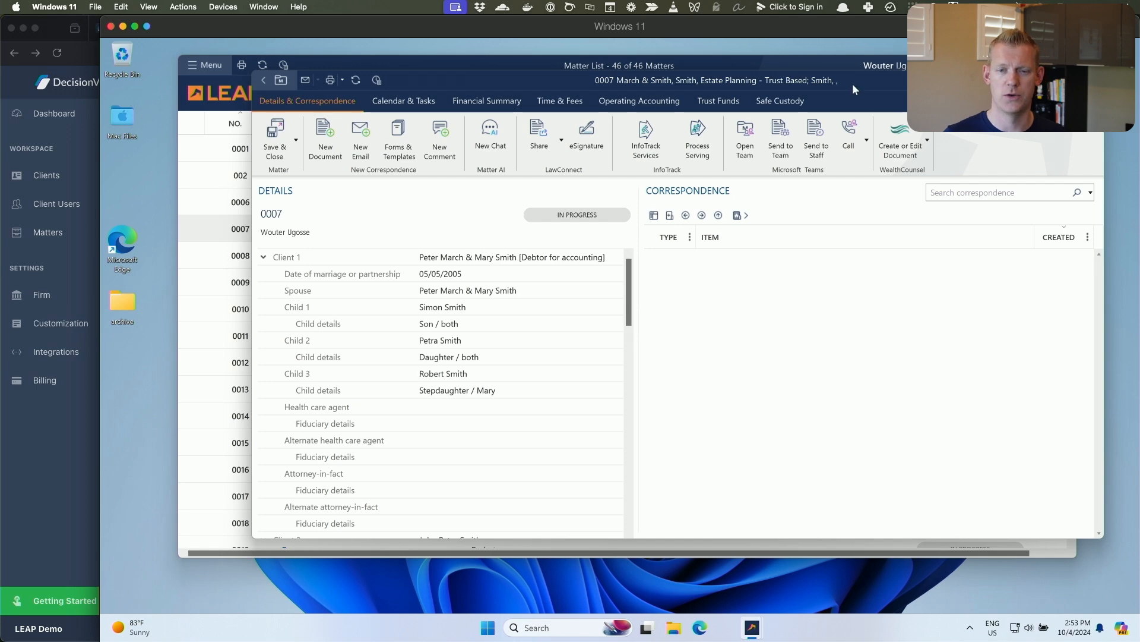
left_click(896, 93)
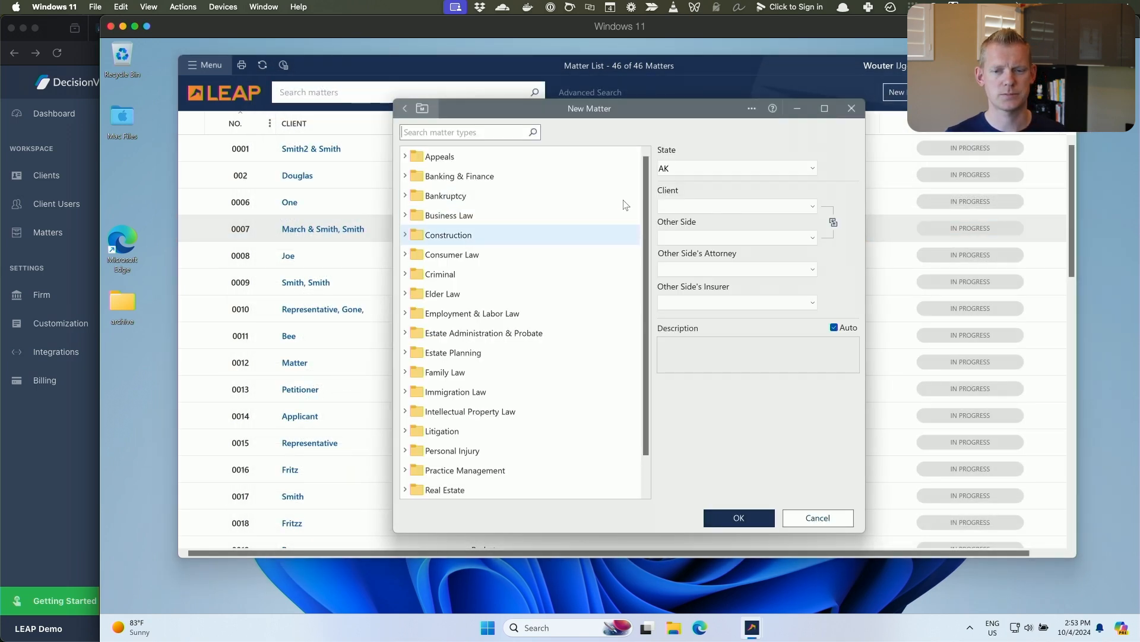
left_click(716, 166)
left_click(691, 244)
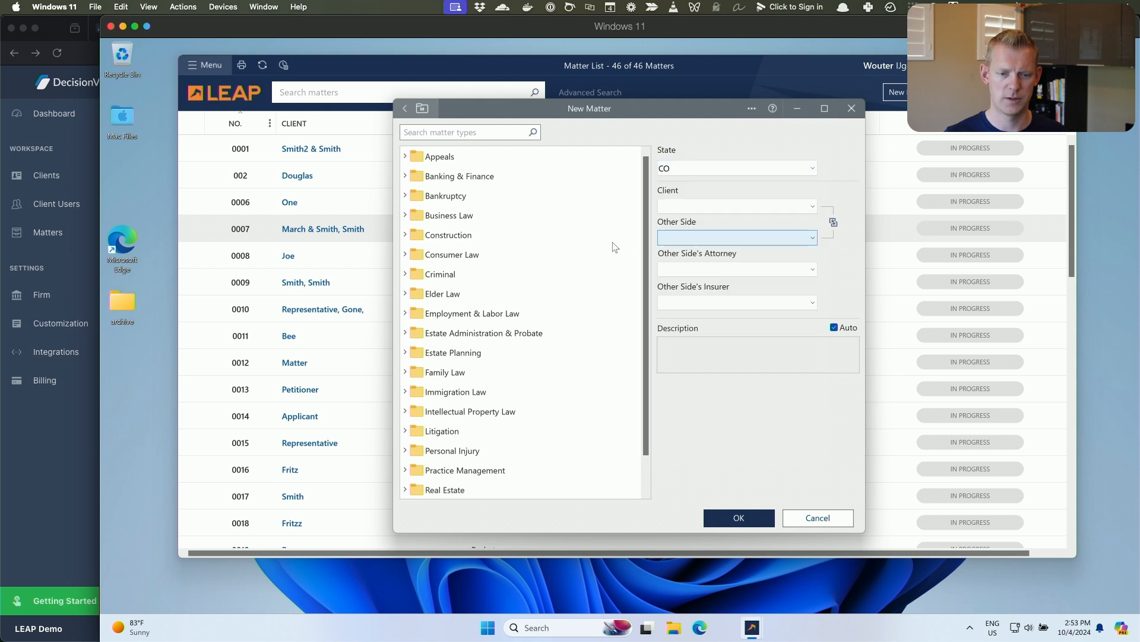
left_click(493, 354)
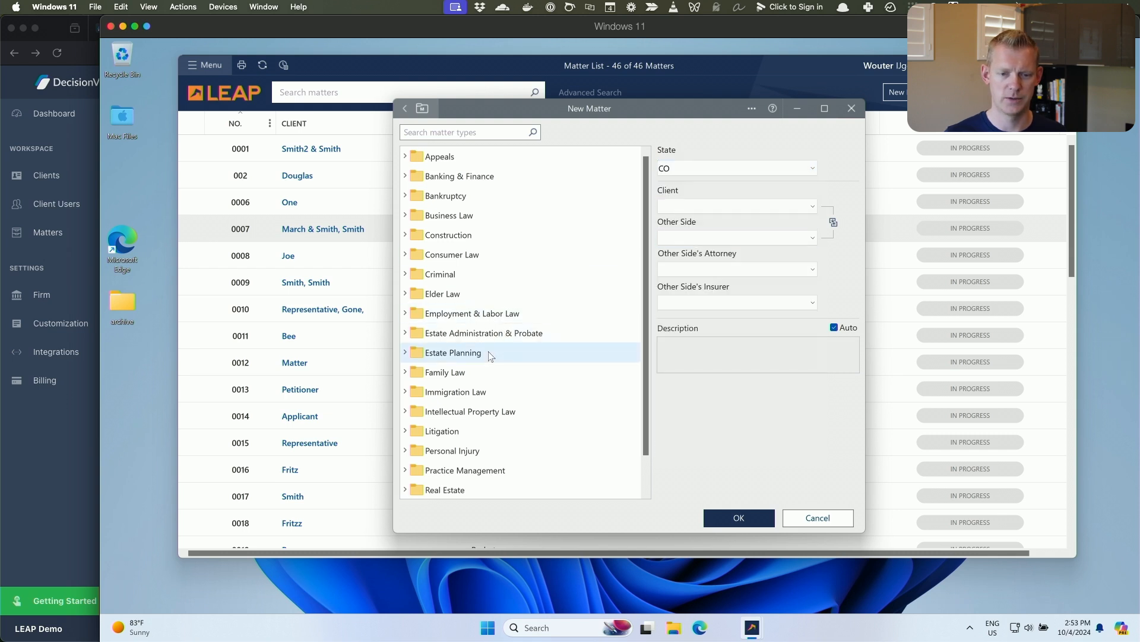
left_click(405, 353)
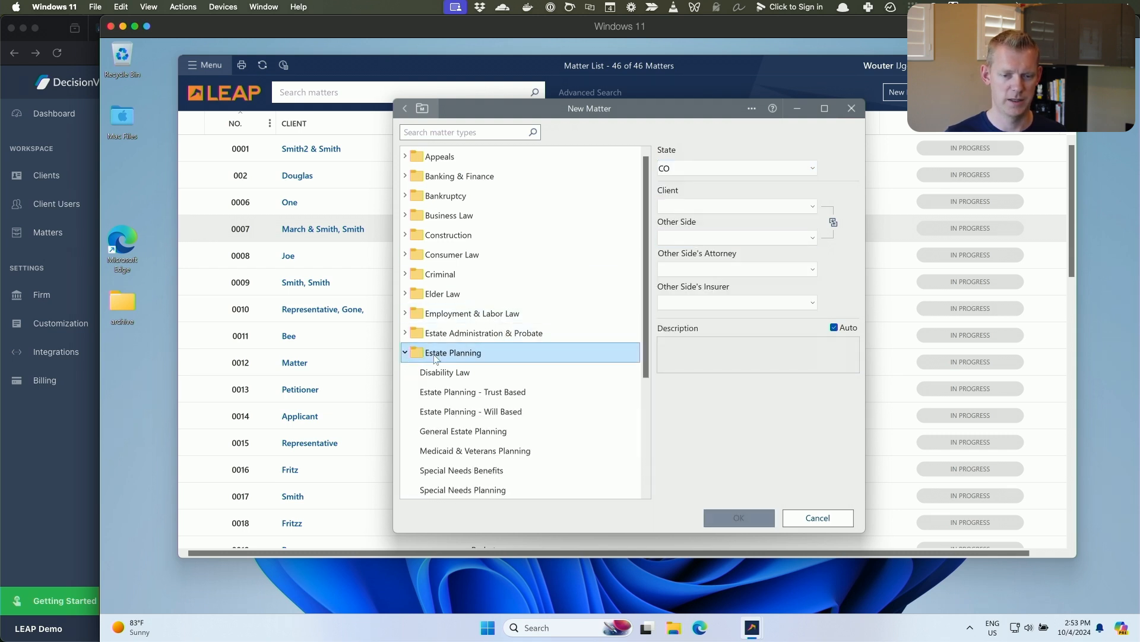
left_click(504, 392)
left_click(739, 517)
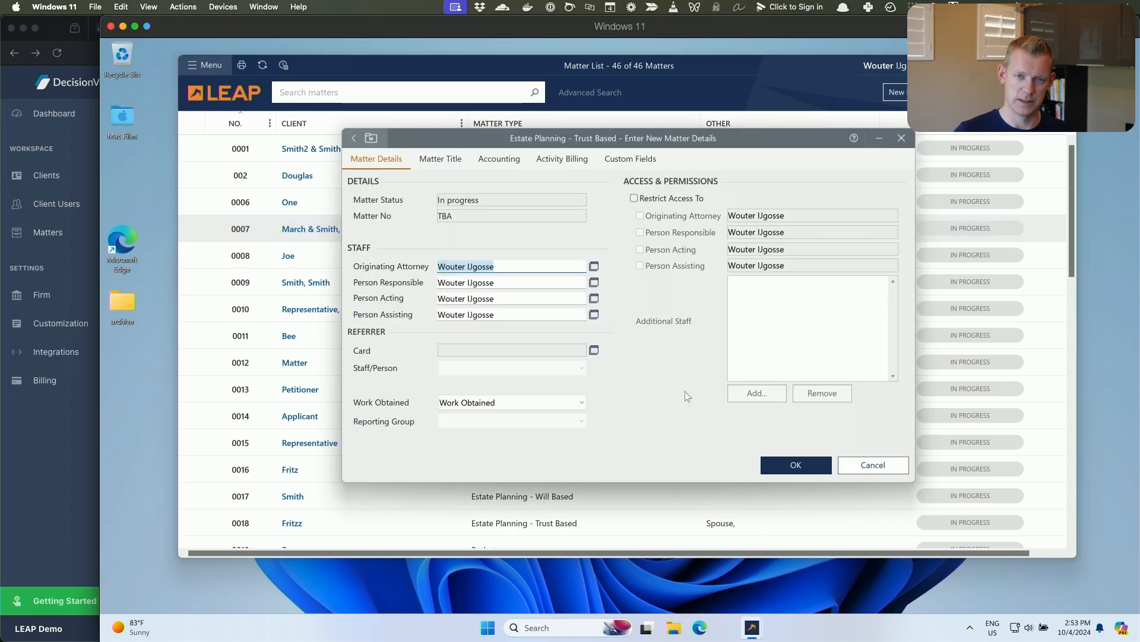
left_click(799, 466)
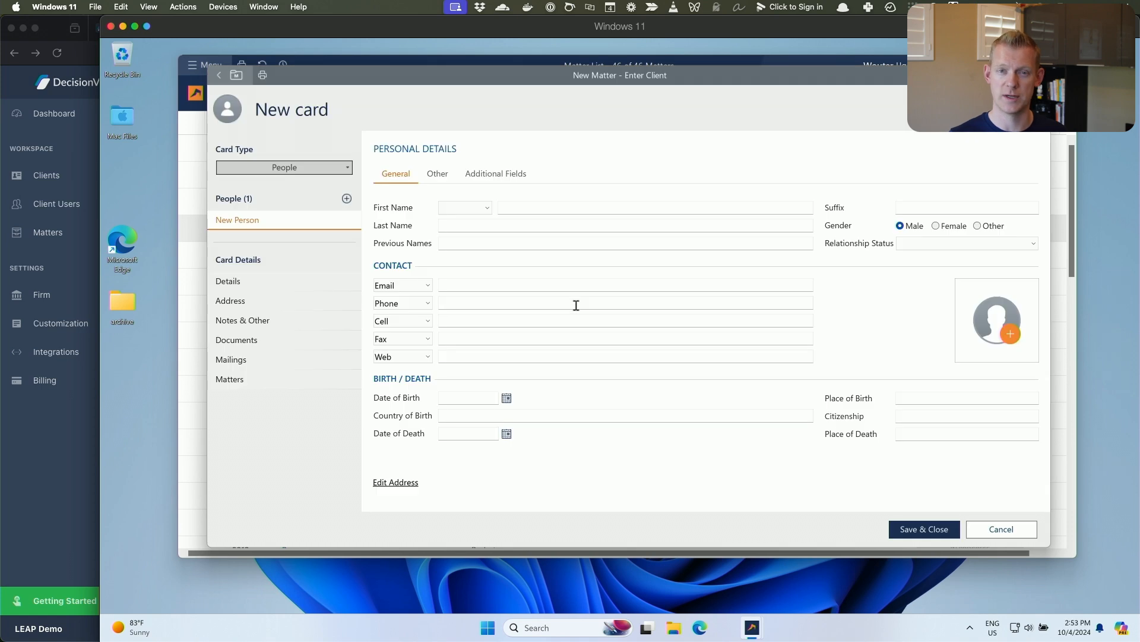
Enter the client's first and last name on the new card, save it, and save and close the new matter.
left_click(529, 205)
type("John")
key("Tab")
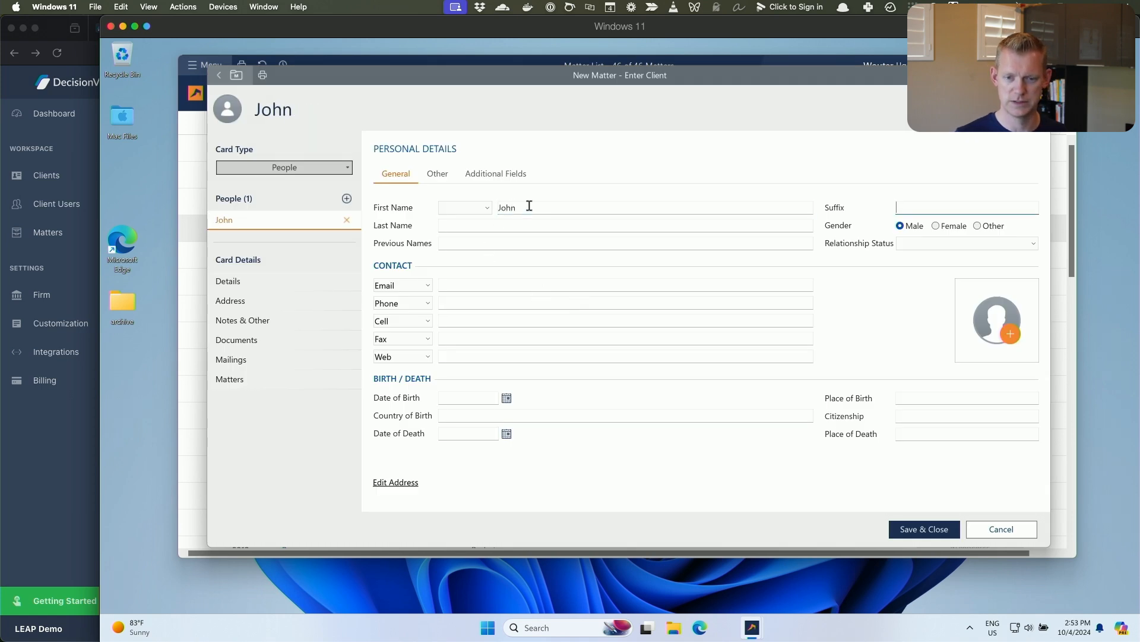
type("Smith")
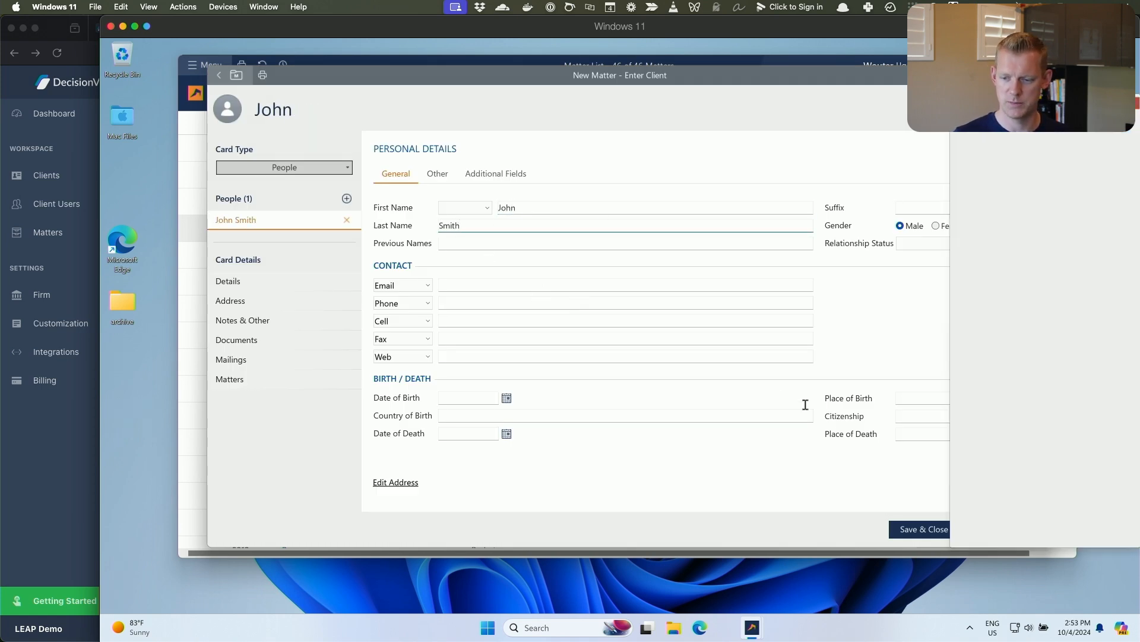
left_click(918, 528)
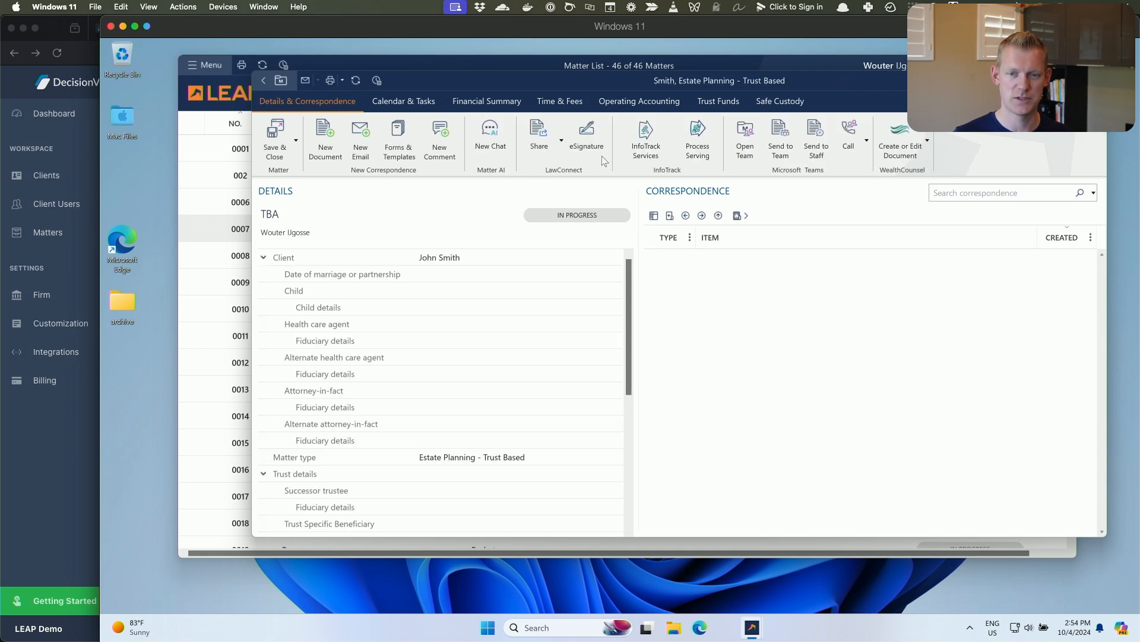
left_click(275, 140)
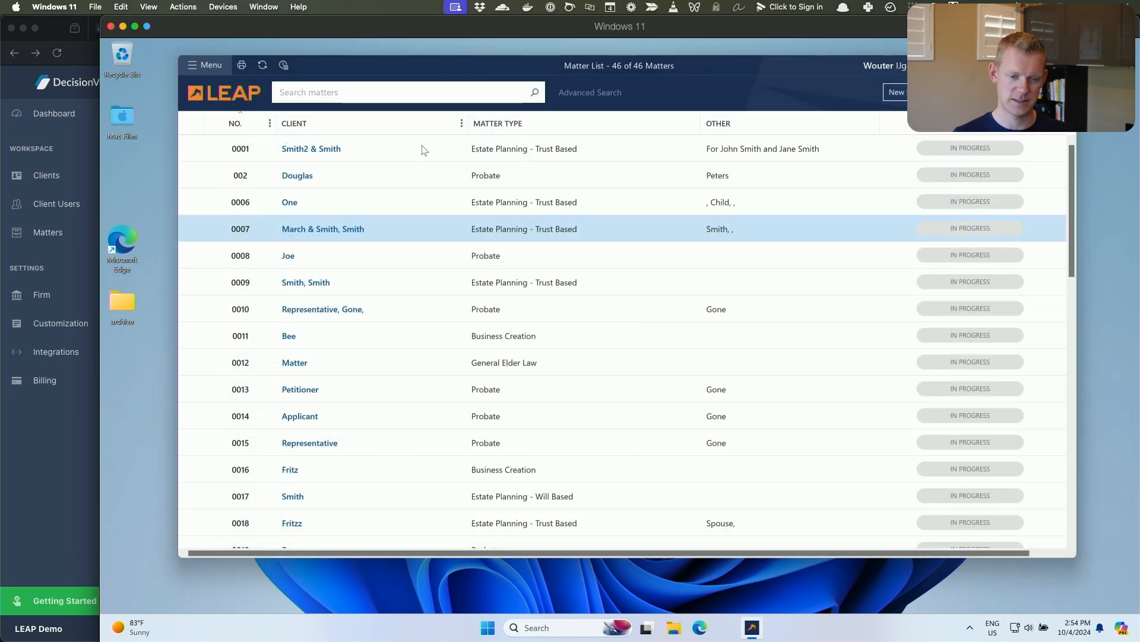
Switch back to DecisionVault, search the existing LEAP matters for 50, and choose the found matter for linking.
scroll(535, 228, "down", 10)
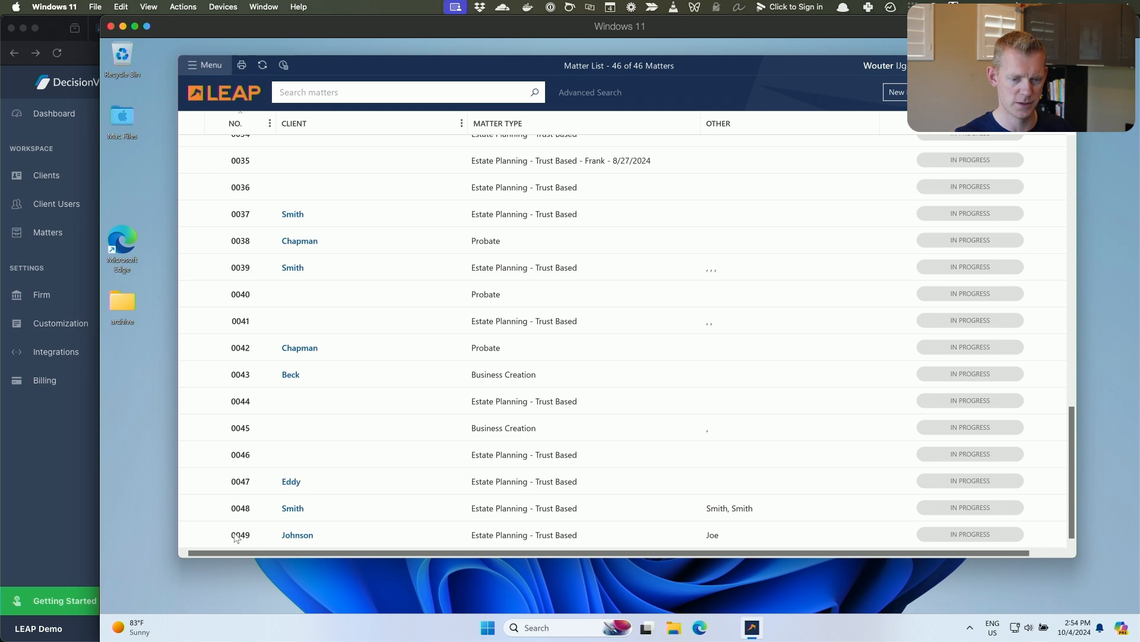
left_click(68, 483)
left_click(436, 268)
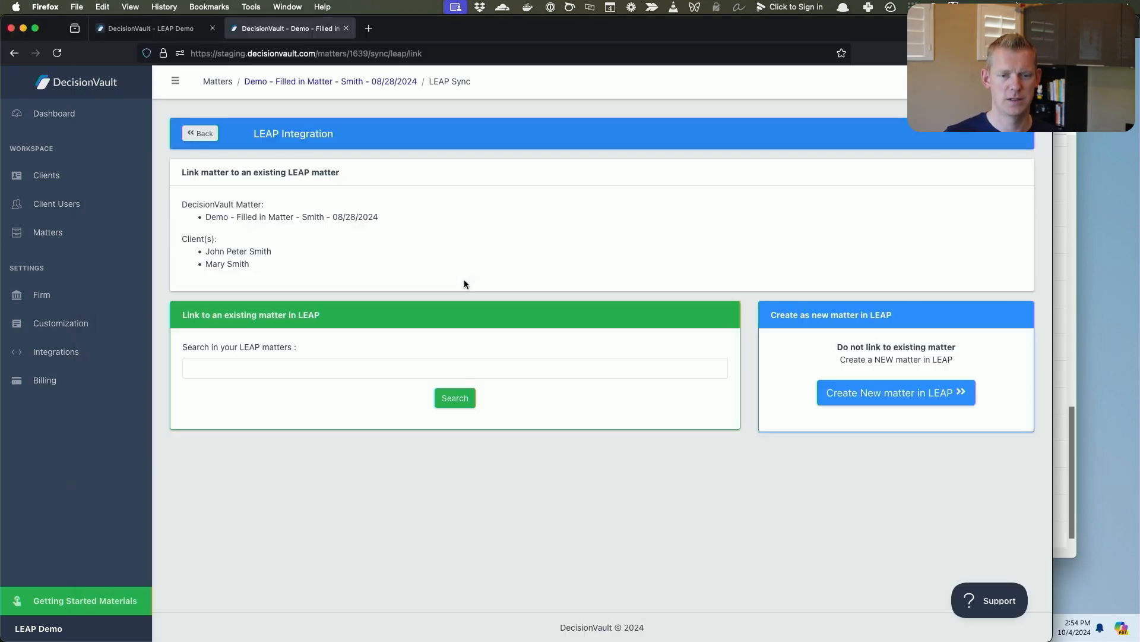
left_click(434, 366)
type("50")
key("Return")
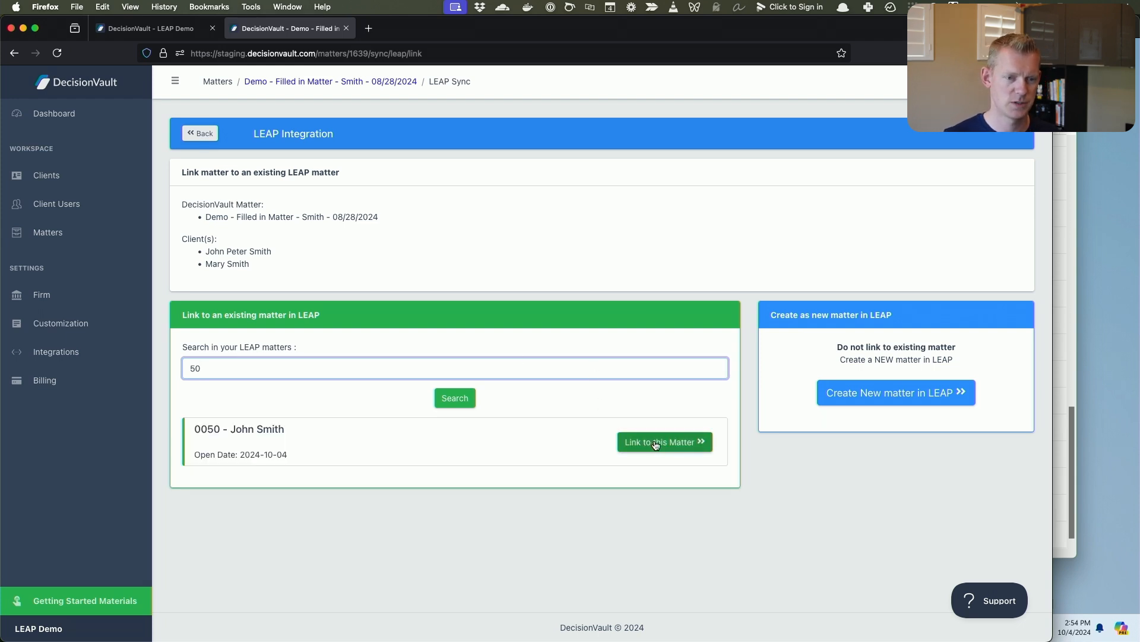
left_click(656, 443)
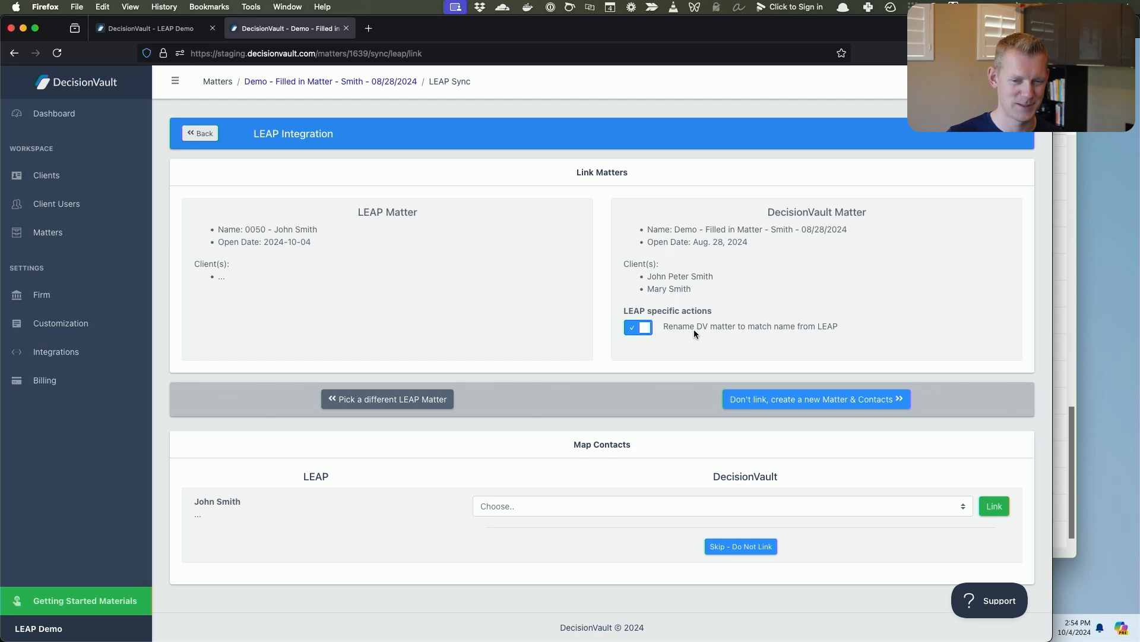
Map the LEAP client contact to the matching DecisionVault client and link the two.
left_click(530, 506)
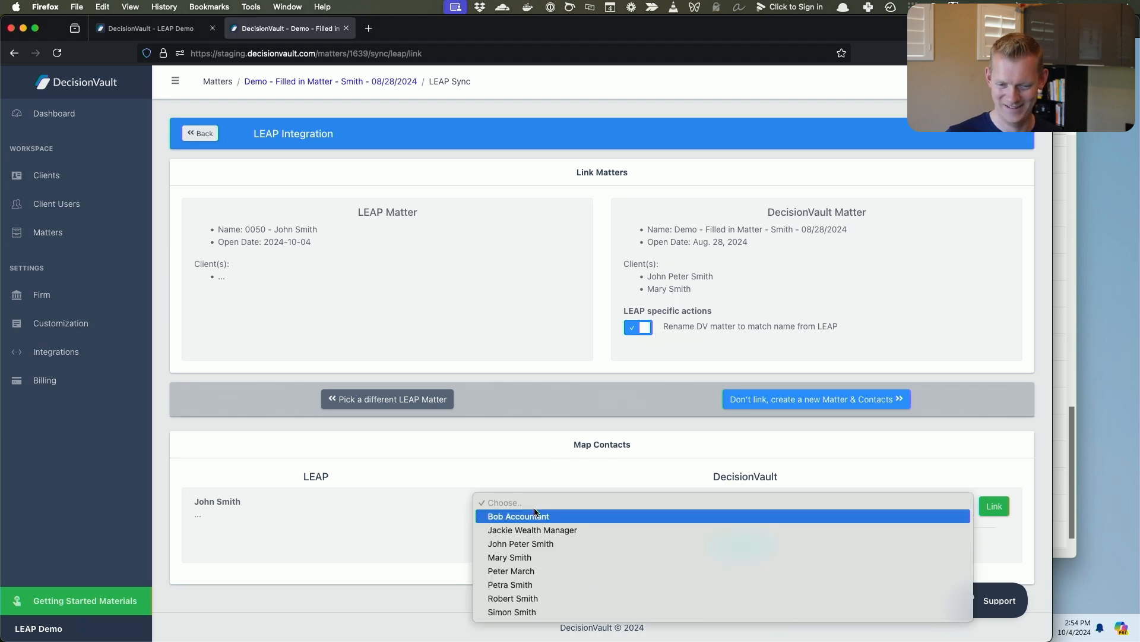
left_click(531, 542)
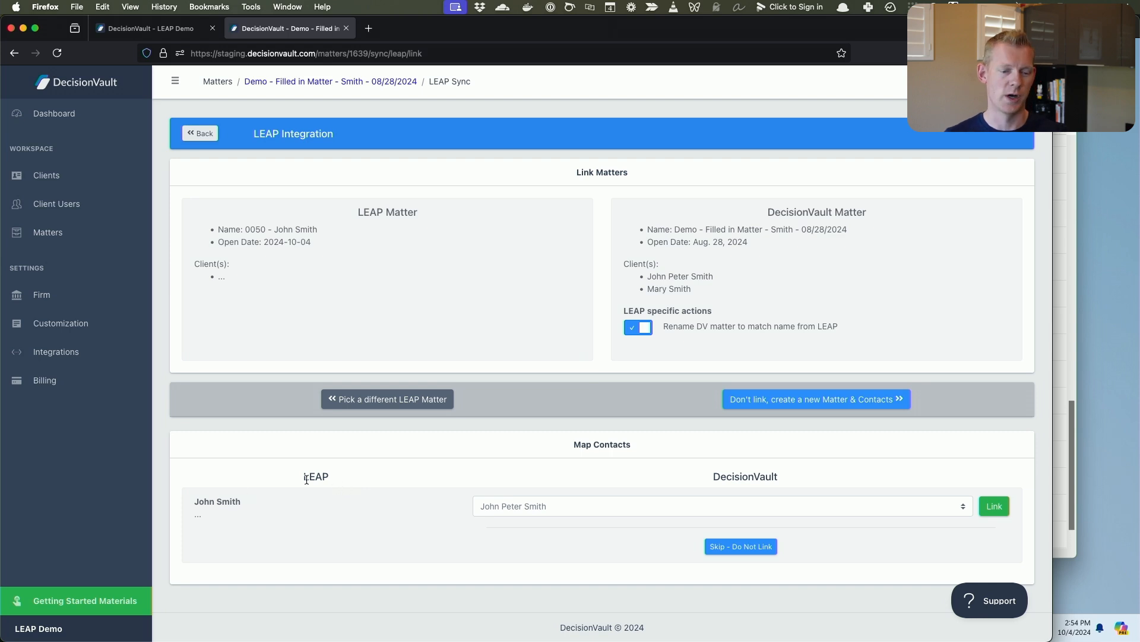
left_click(525, 503)
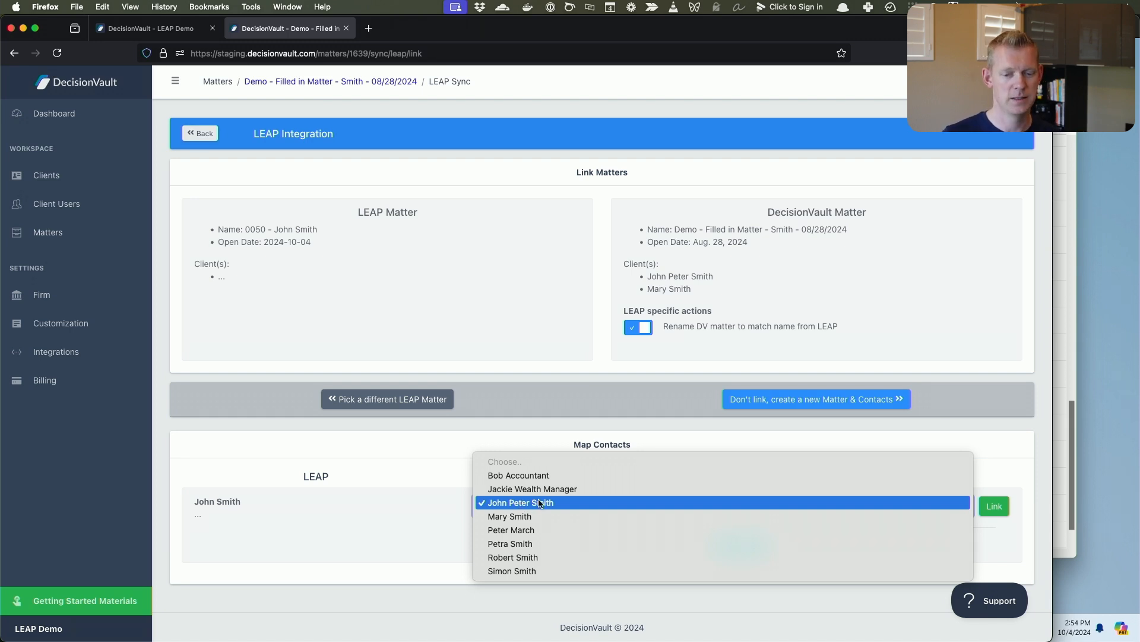
left_click(545, 502)
left_click(993, 506)
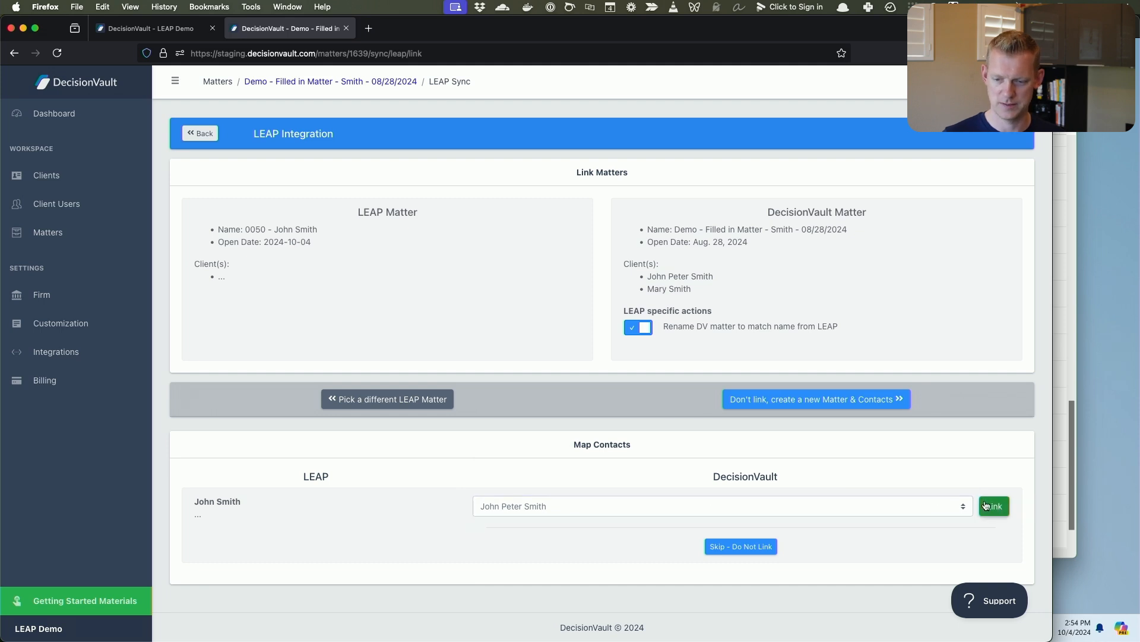
Check the mapped contact pair and link the DecisionVault matter and contacts to the LEAP matter.
scroll(571, 422, "down", 1)
scroll(572, 422, "down", 2)
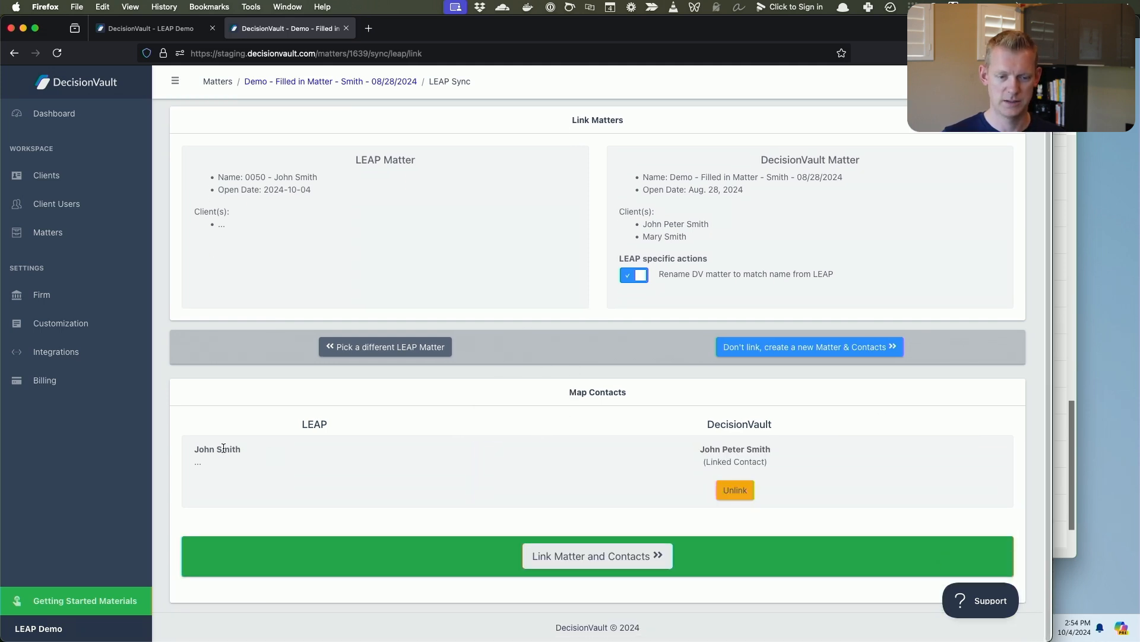
left_click_drag(224, 448, 790, 449)
left_click(790, 449)
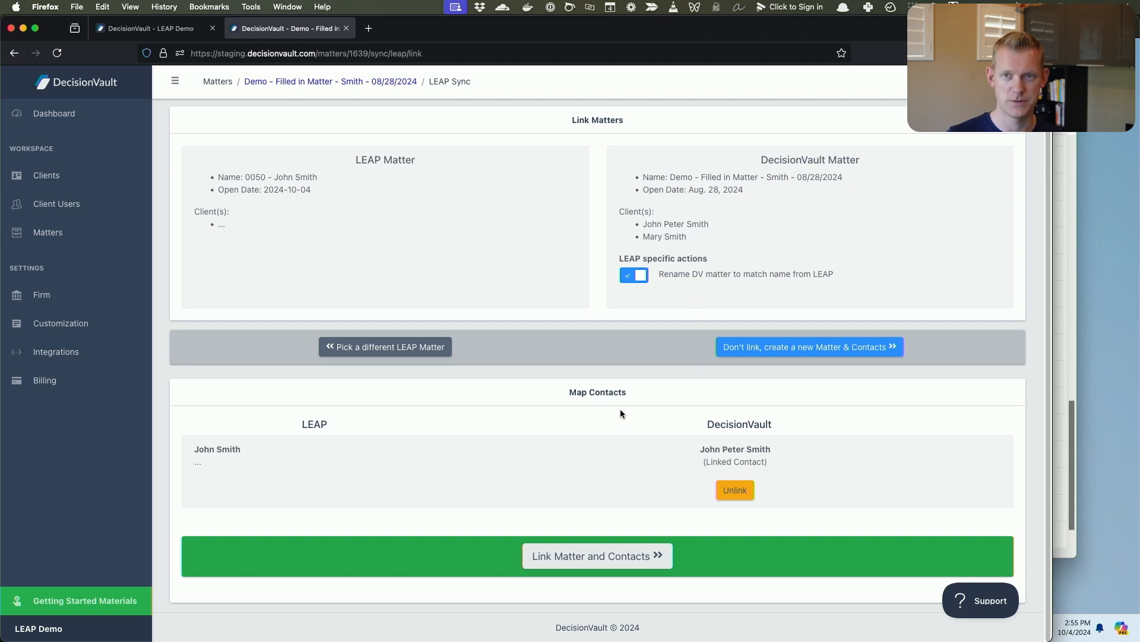
left_click(588, 550)
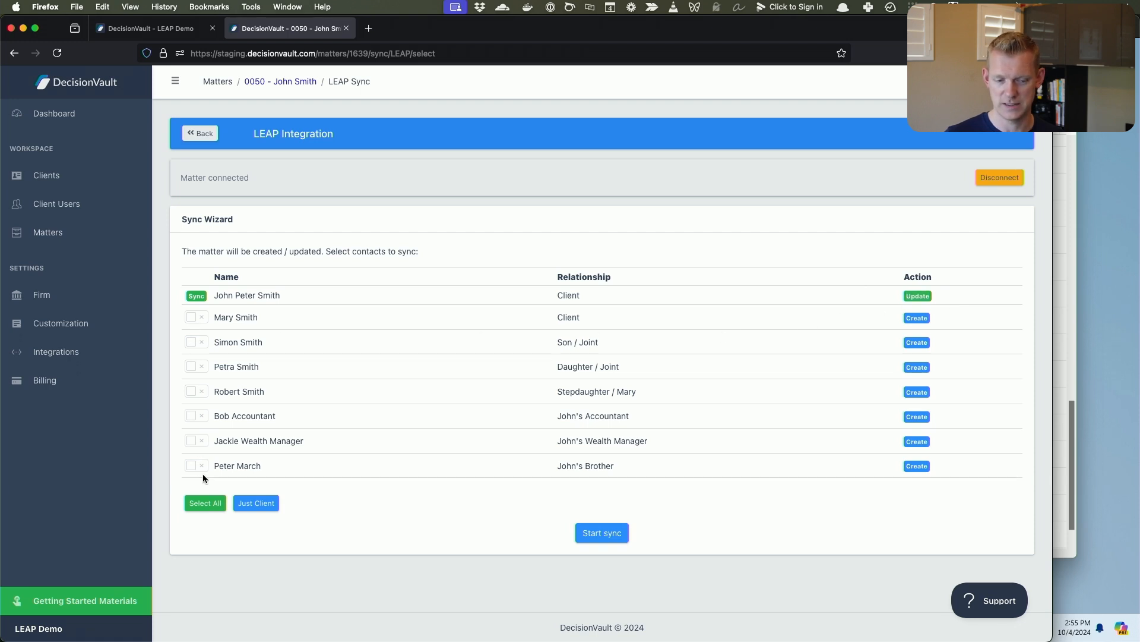
Select all contacts in the Sync Wizard for syncing to LEAP.
left_click(205, 502)
left_click(254, 502)
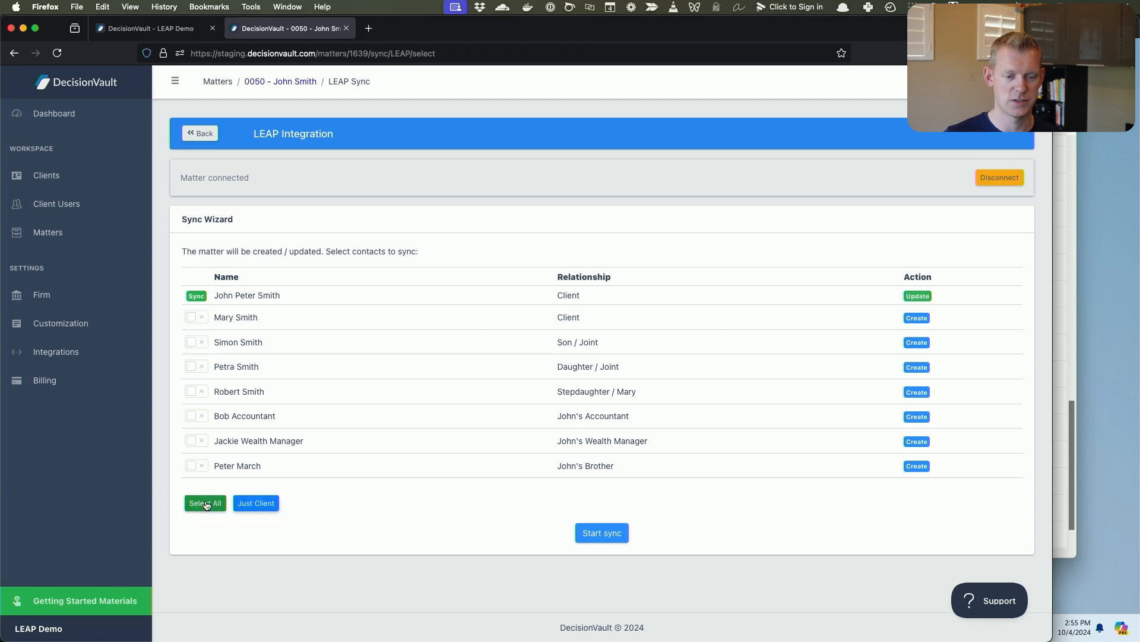
left_click(205, 502)
left_click(254, 502)
left_click(205, 502)
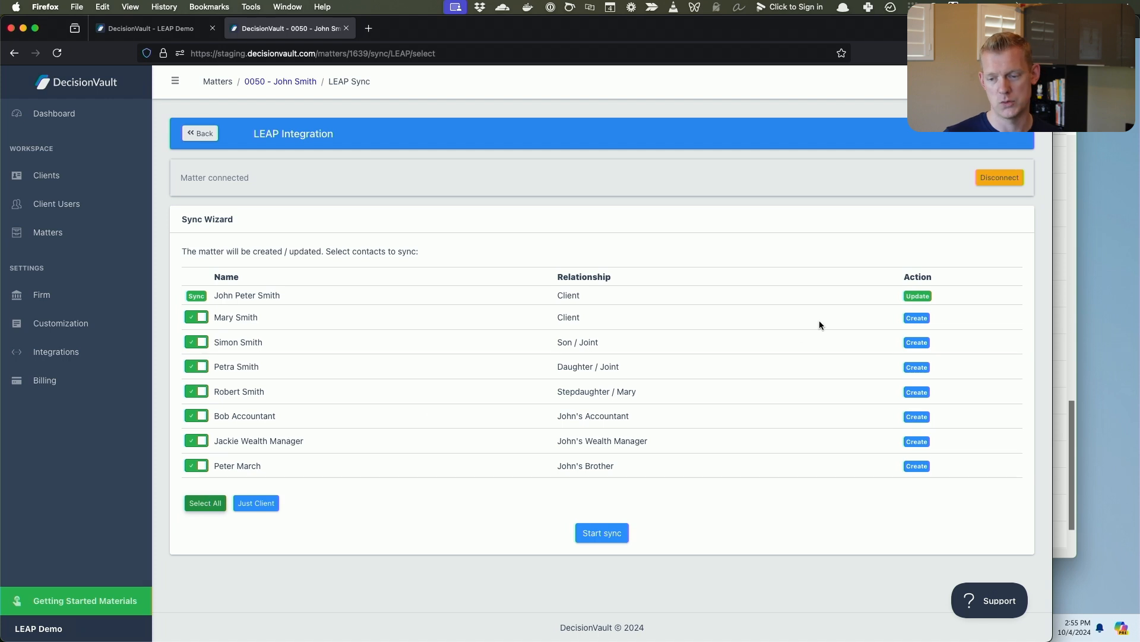
Start the sync of the selected contacts to LEAP, and open matter 0050 in LEAP's matter list.
left_click(601, 533)
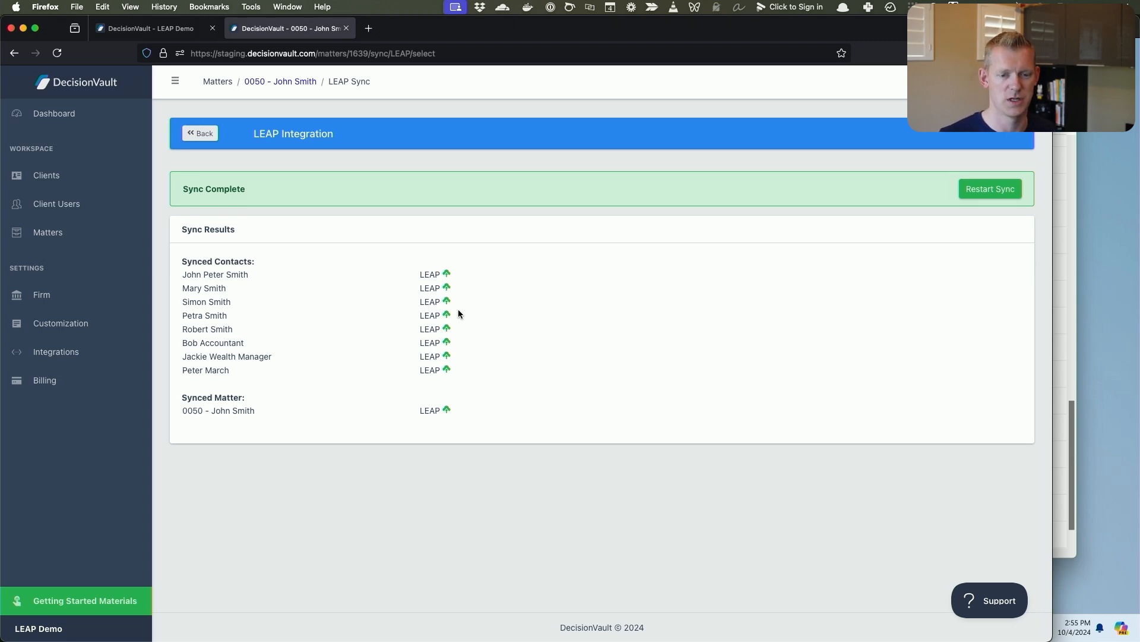
left_click(1059, 425)
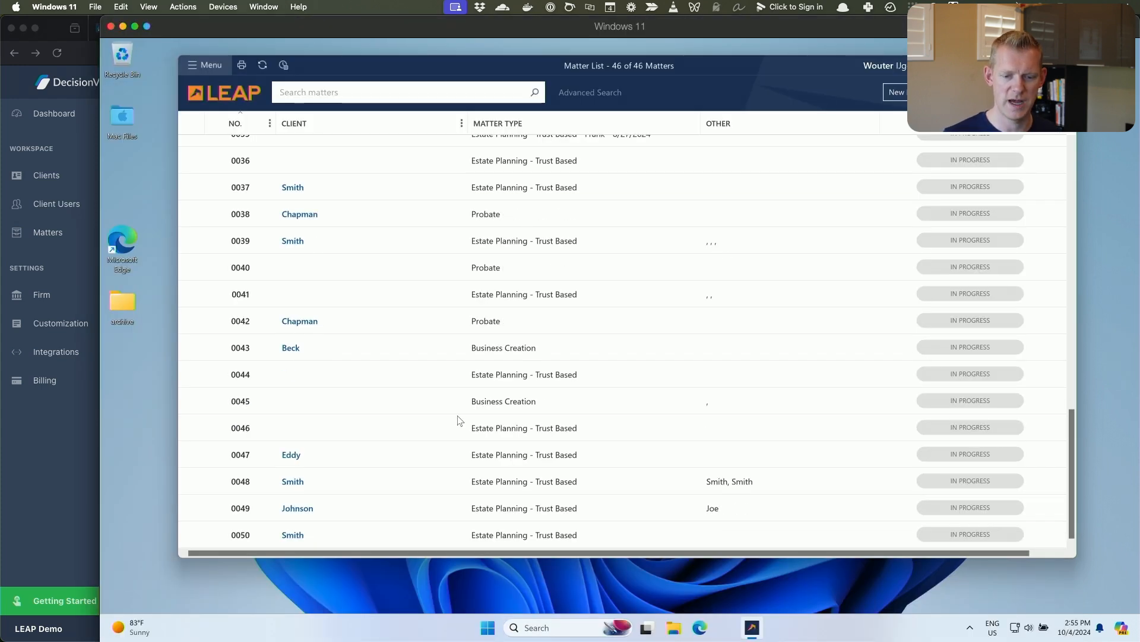
left_click(351, 538)
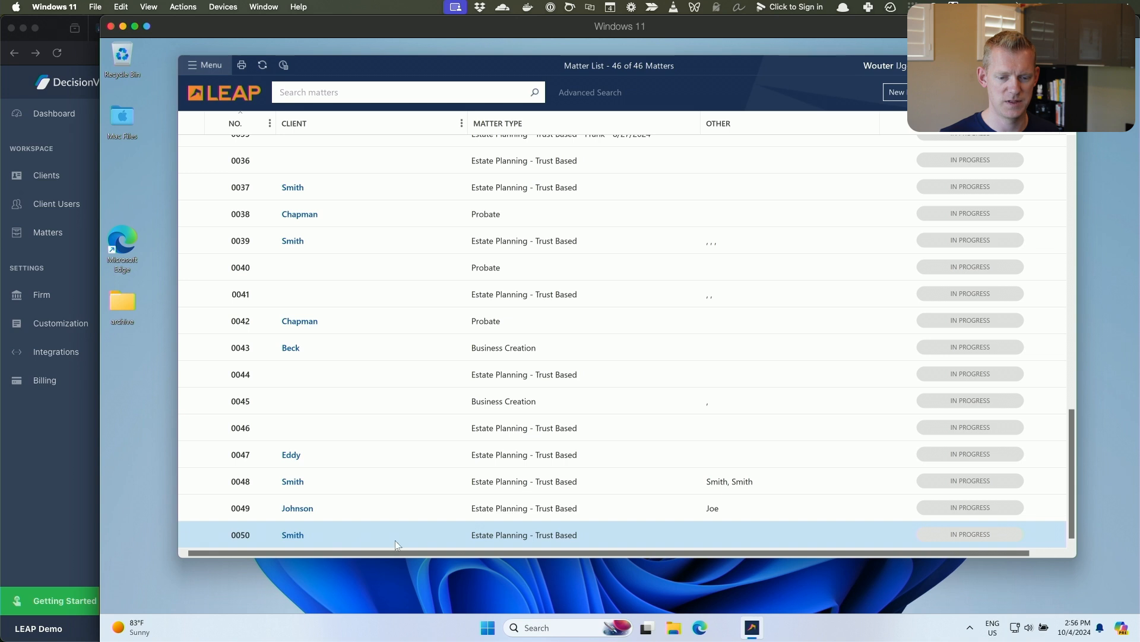
double_click(526, 533)
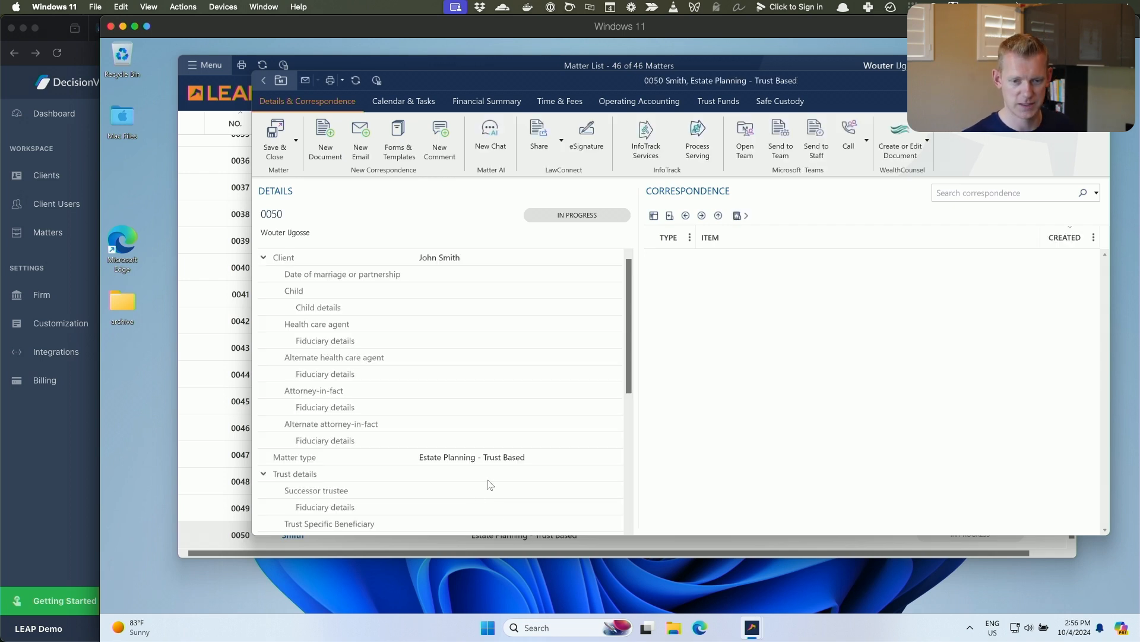
Review matter 0050's details in LEAP down to the additional contacts, and close the matter.
scroll(626, 300, "down", 5)
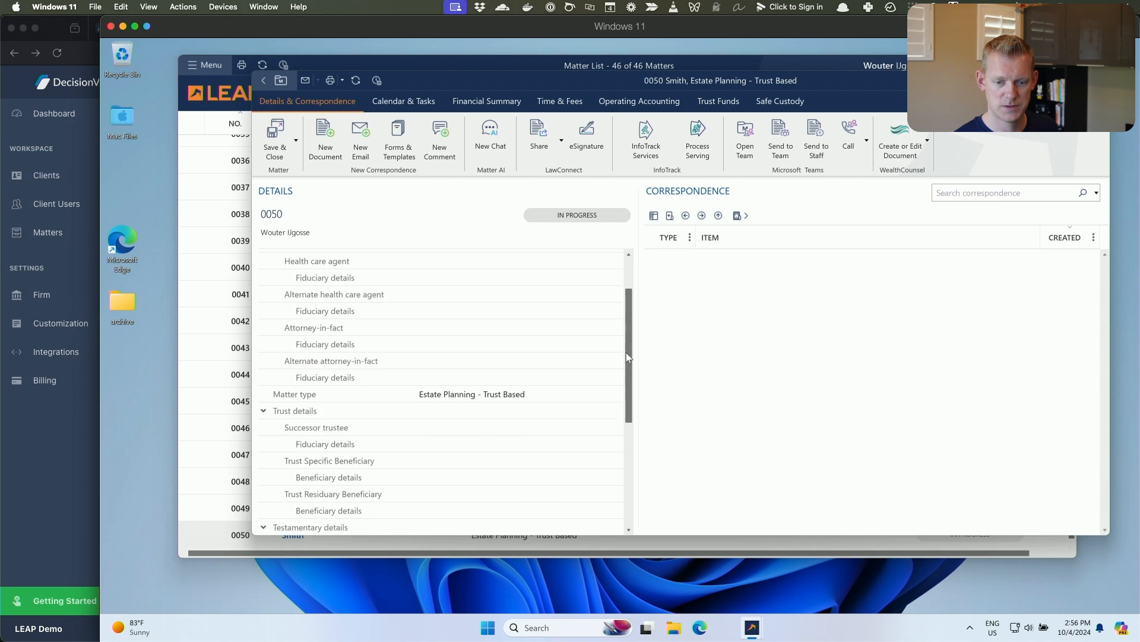
scroll(623, 374, "up", 5)
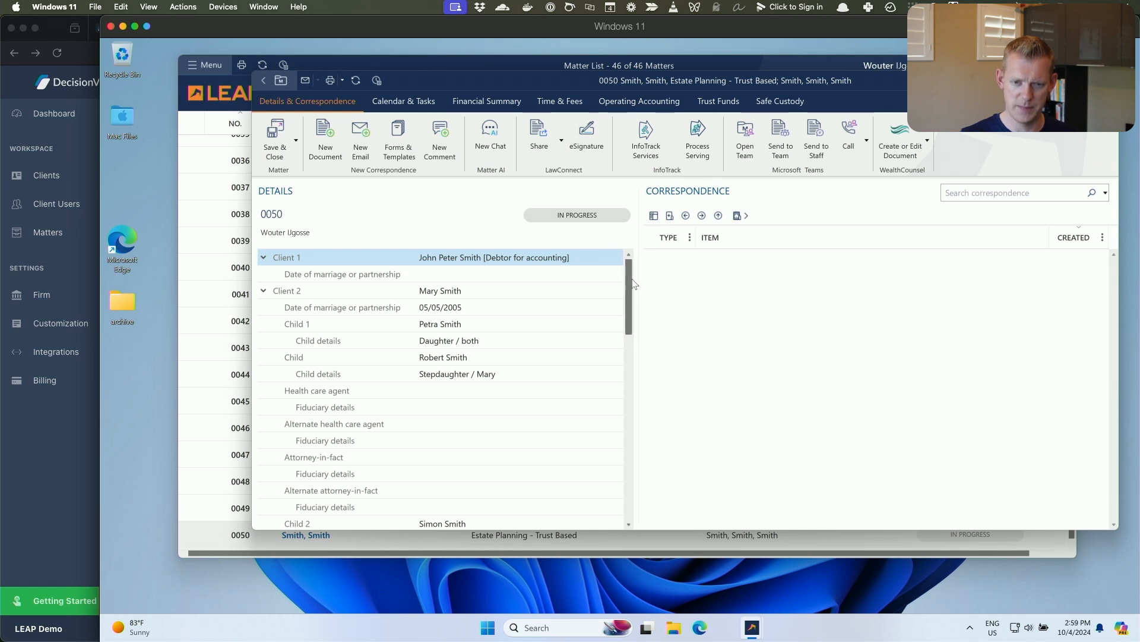
left_click_drag(633, 282, 606, 486)
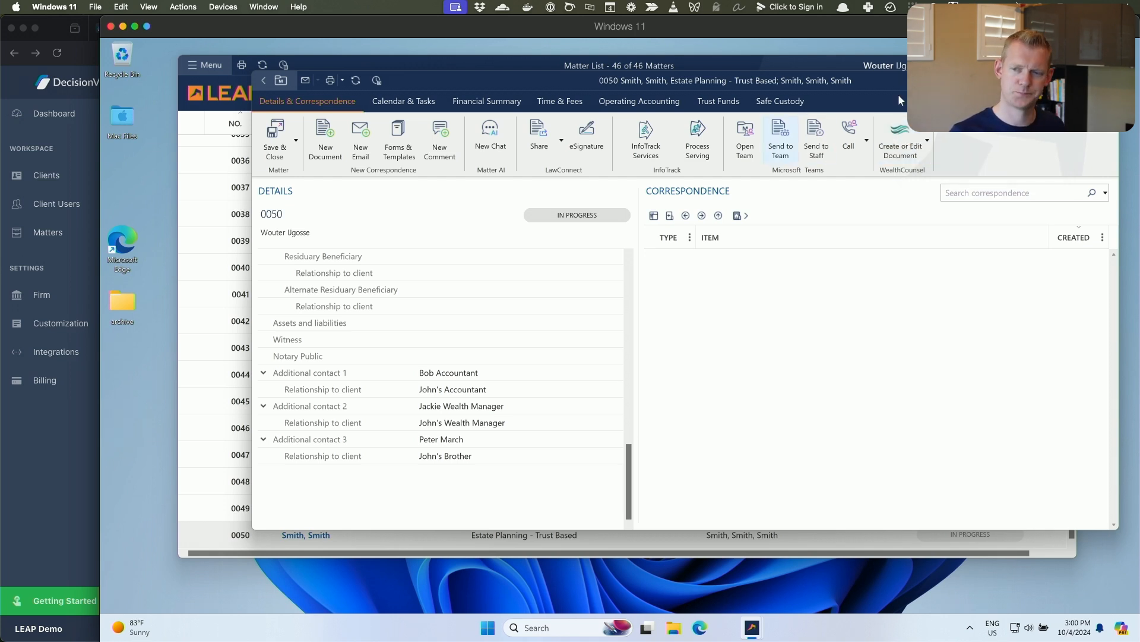
left_click(1105, 80)
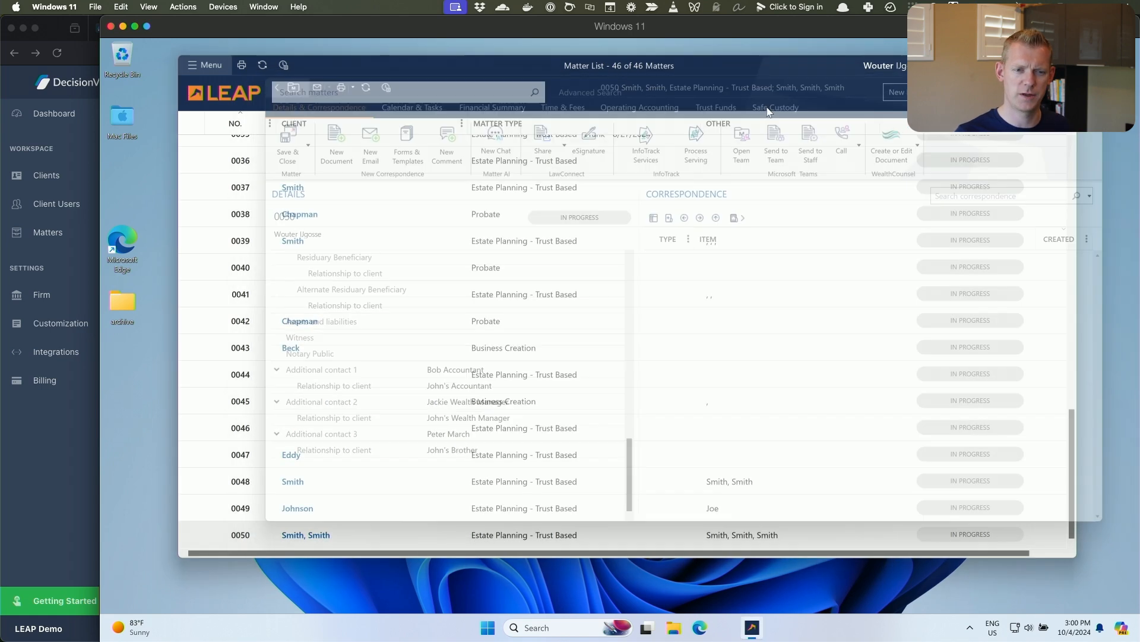
Switch back to DecisionVault and open the settings of the LEAP US integration.
left_click(48, 454)
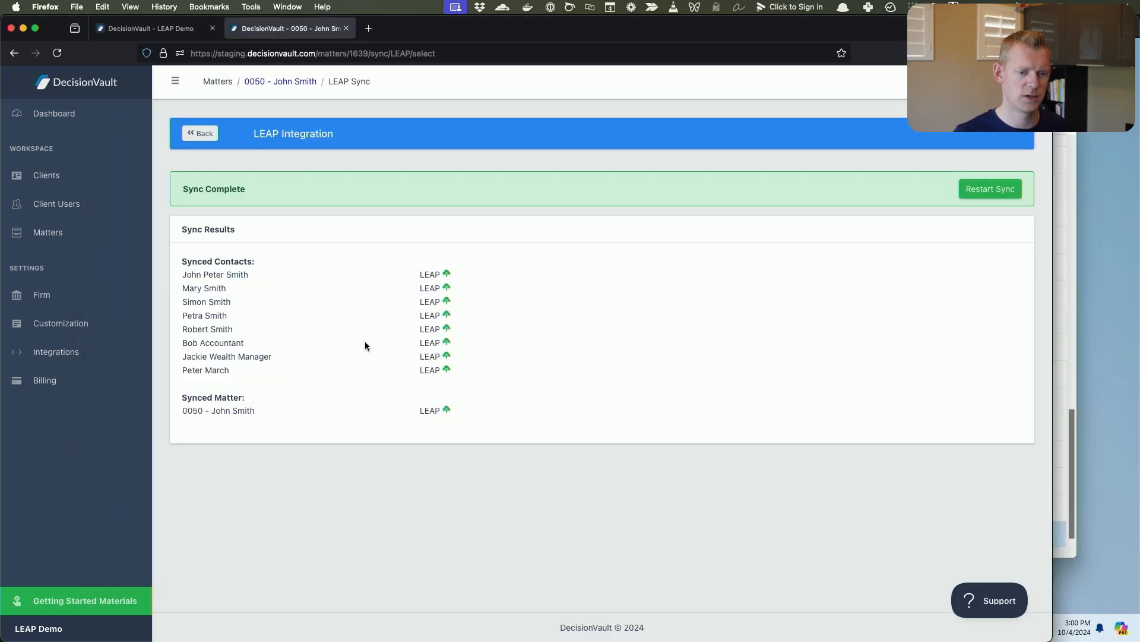
left_click(306, 82)
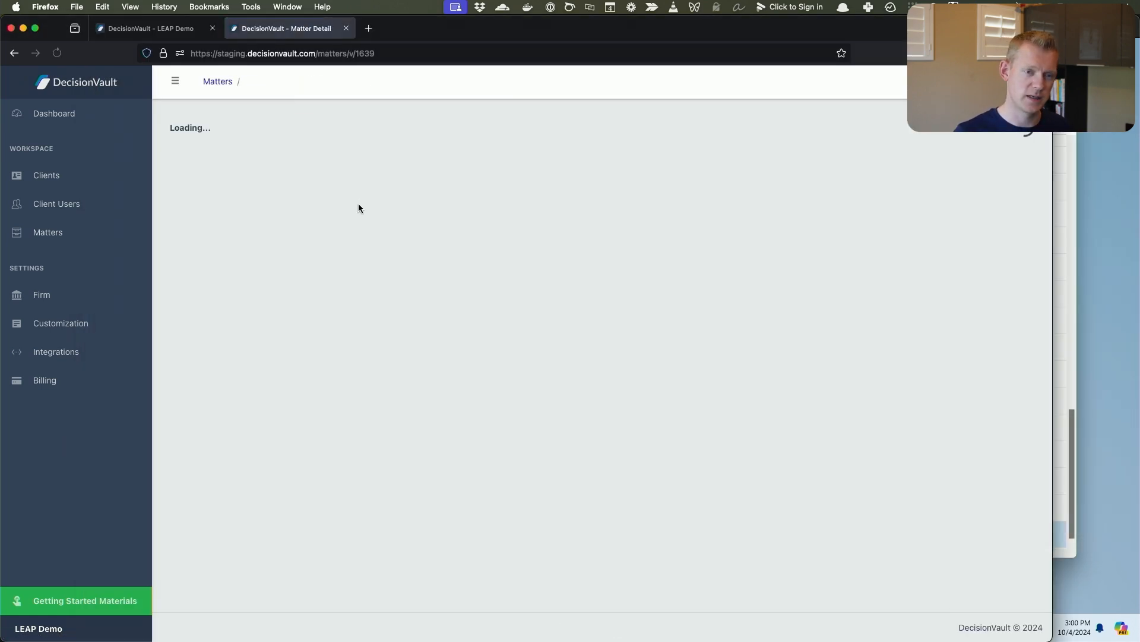
left_click(89, 232)
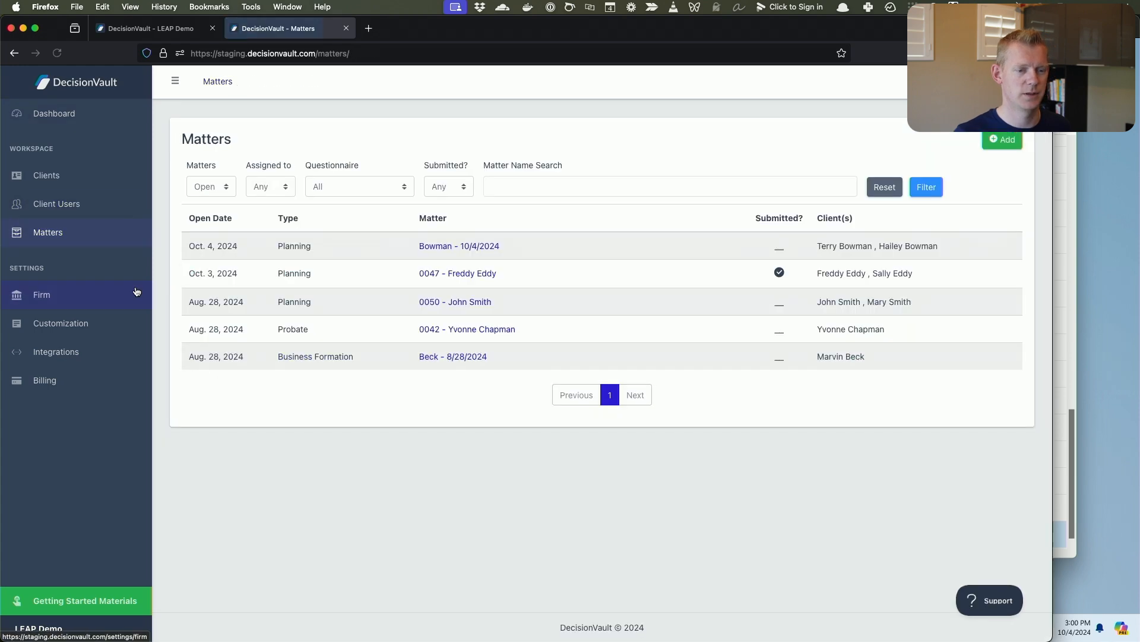
left_click(103, 361)
scroll(792, 377, "down", 4)
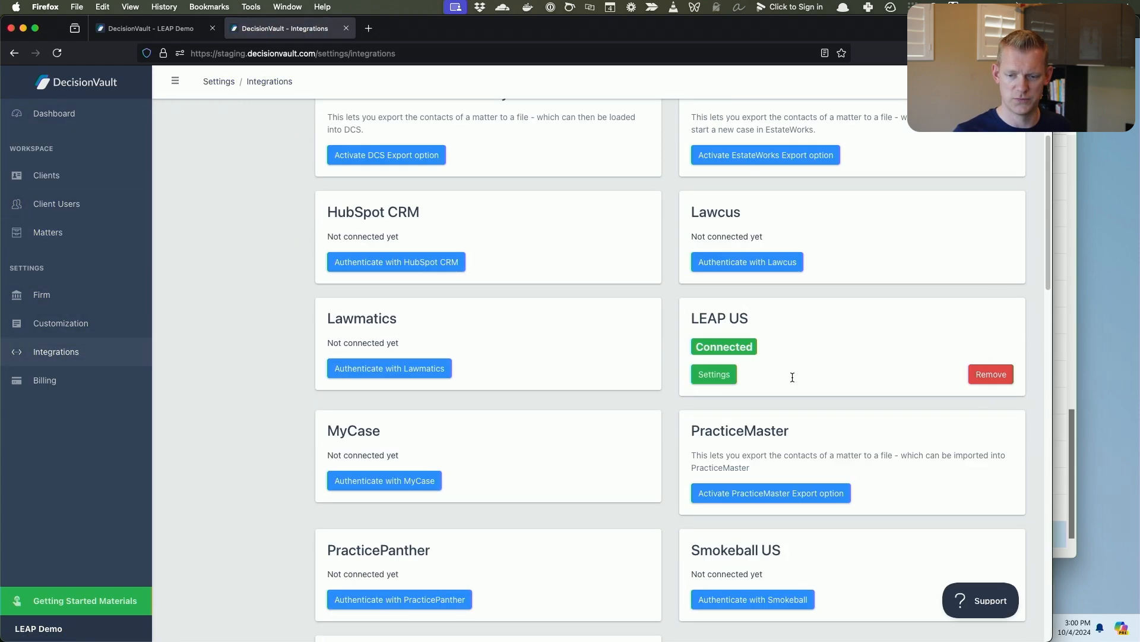
left_click(726, 375)
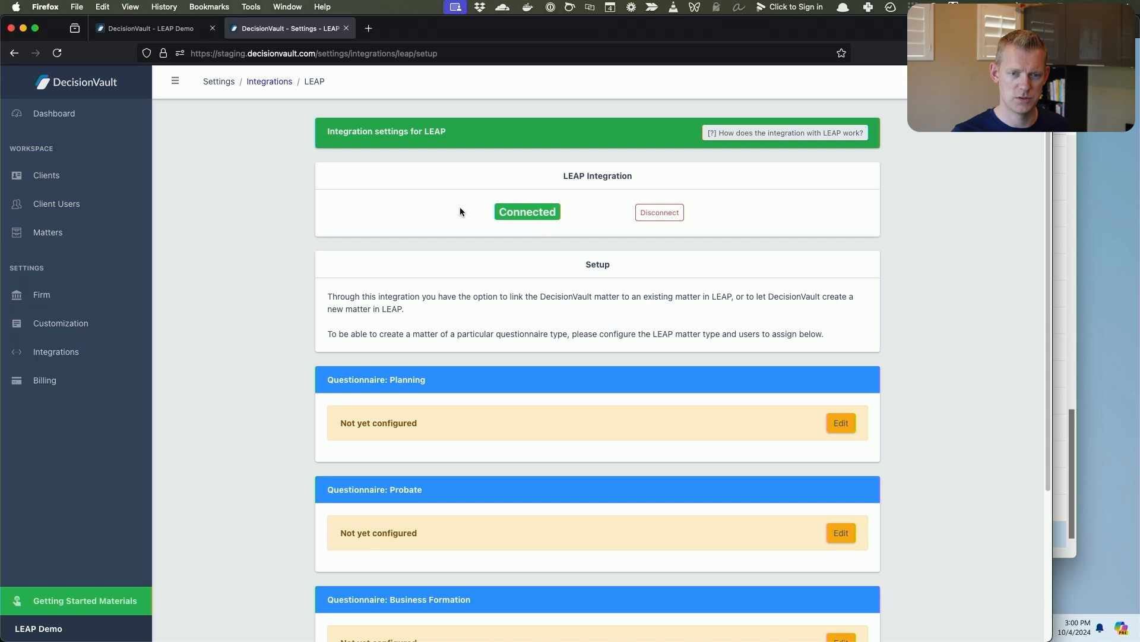
Configure the Planning questionnaire with Colorado as the state and Estate Planning - Estate Planning - Trust Based as the matter type.
left_click(848, 424)
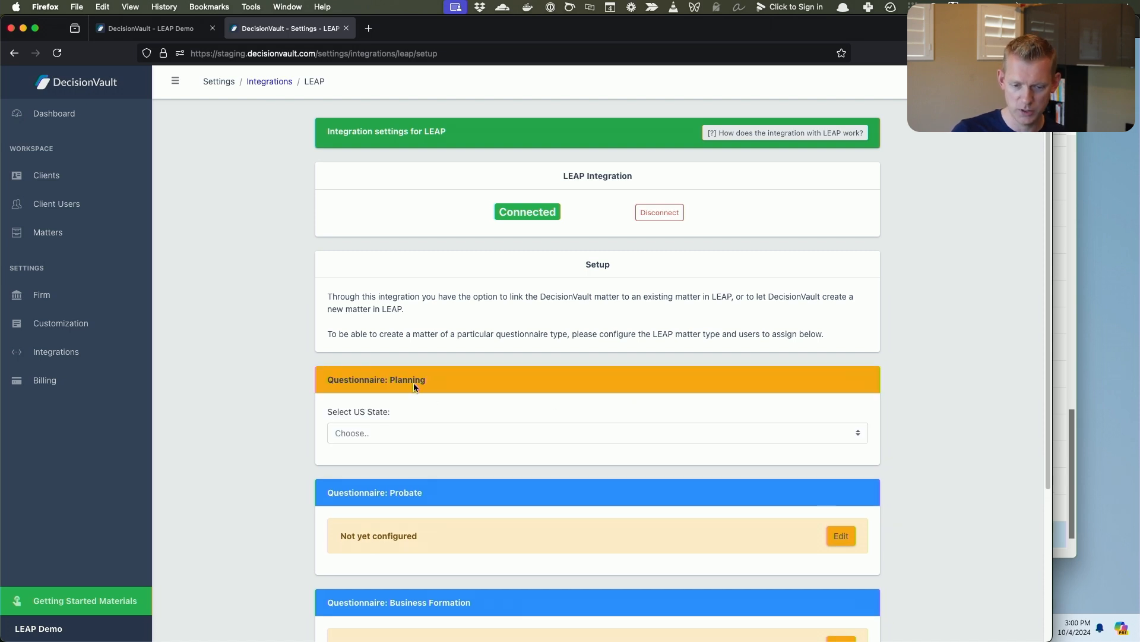
left_click(421, 430)
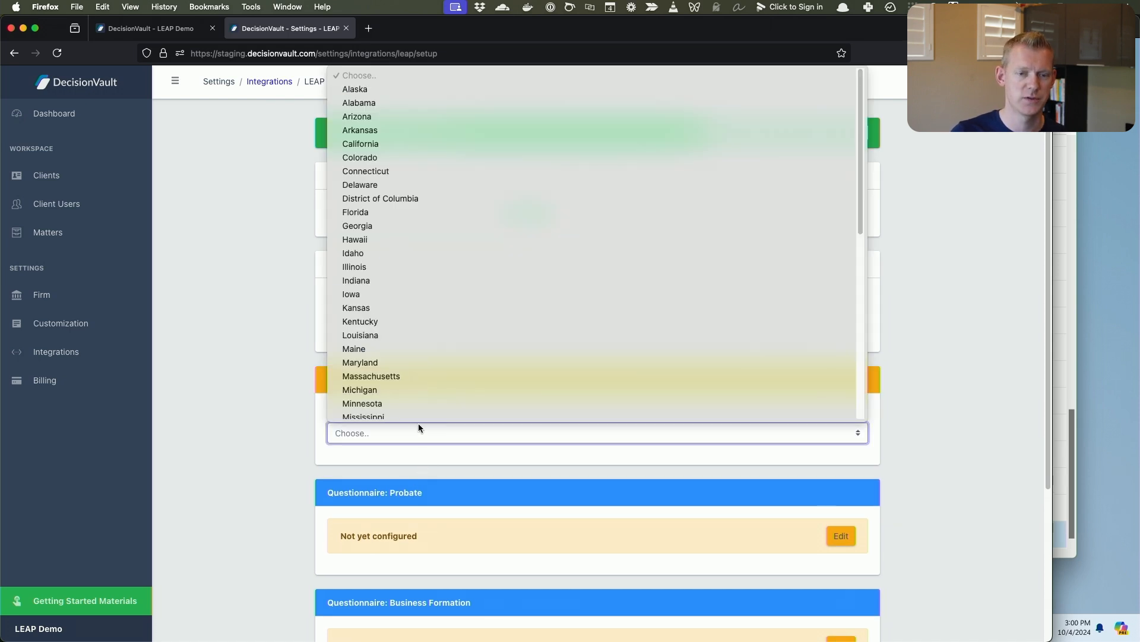
left_click(393, 153)
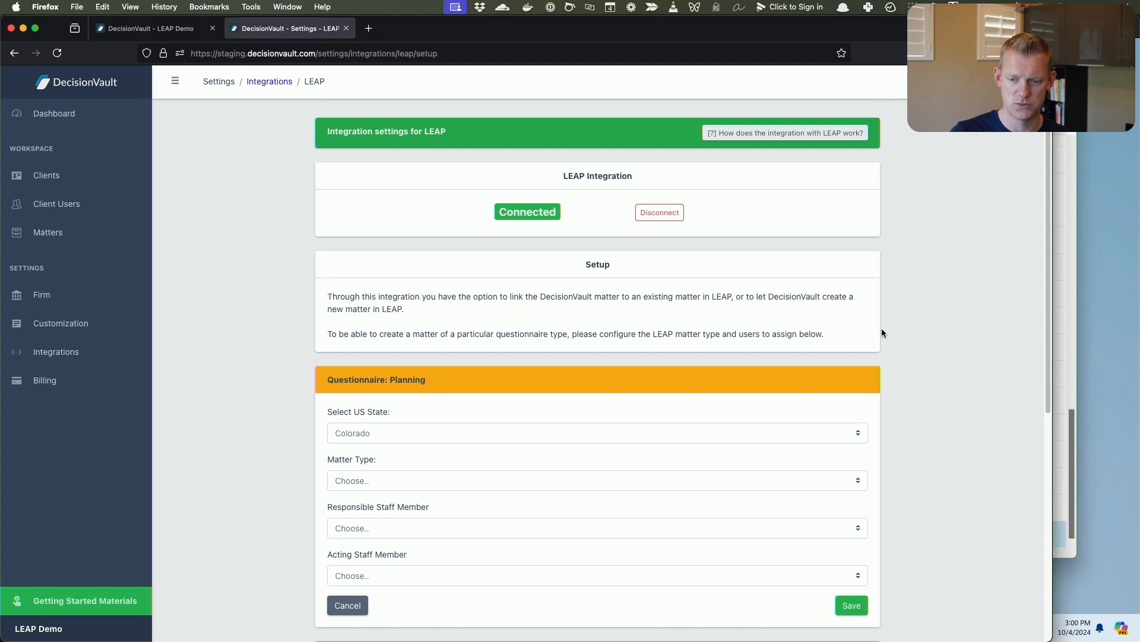
scroll(796, 315, "down", 4)
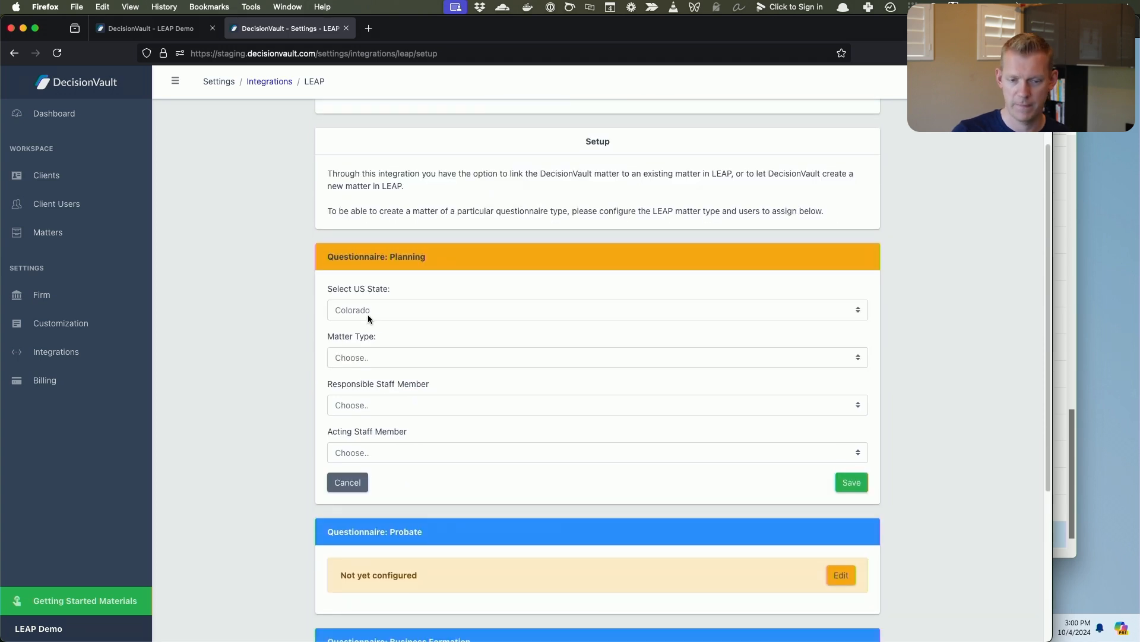
left_click(389, 360)
scroll(455, 244, "down", 10)
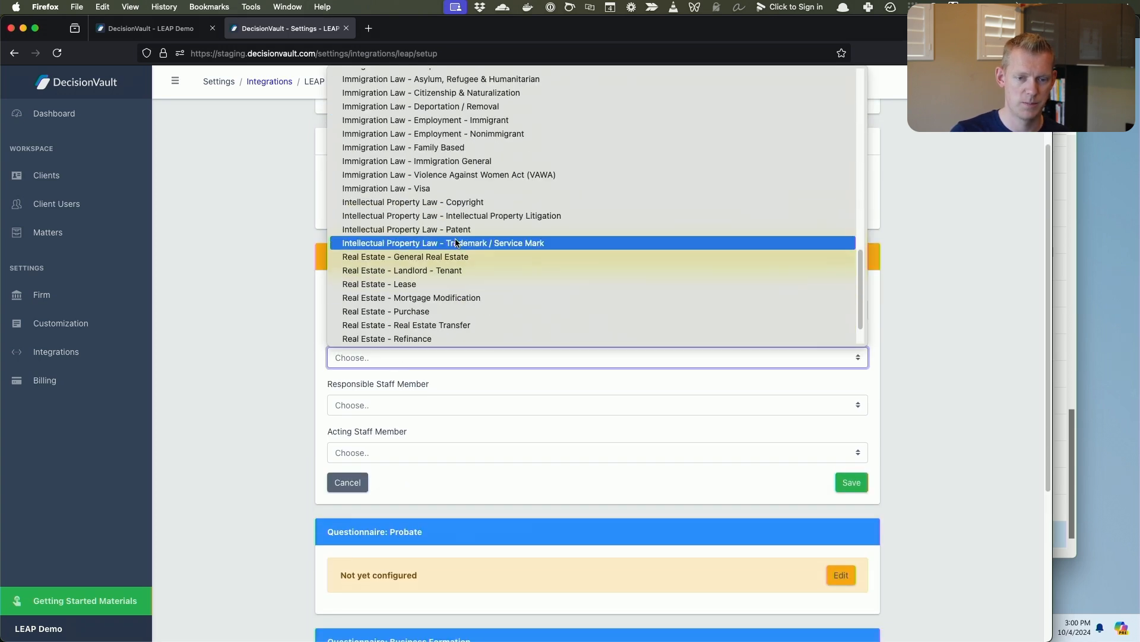
scroll(456, 245, "up", 6)
scroll(456, 244, "up", 3)
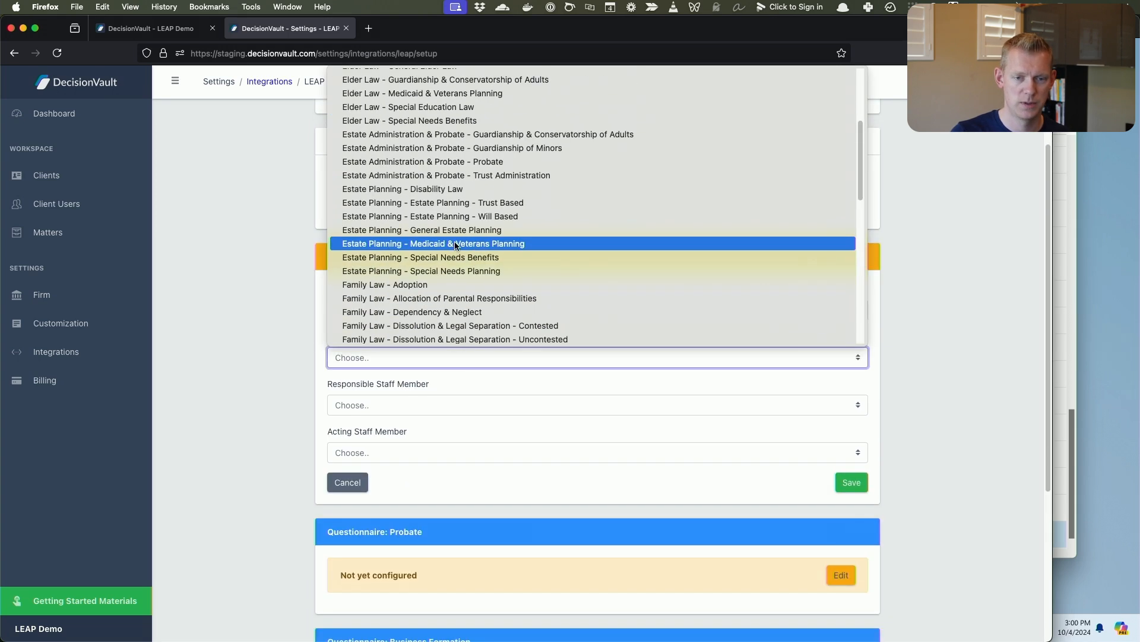
left_click(473, 201)
Assign the same firm user as responsible and acting staff member for the Planning questionnaire, and save the configuration.
left_click(476, 404)
left_click(455, 411)
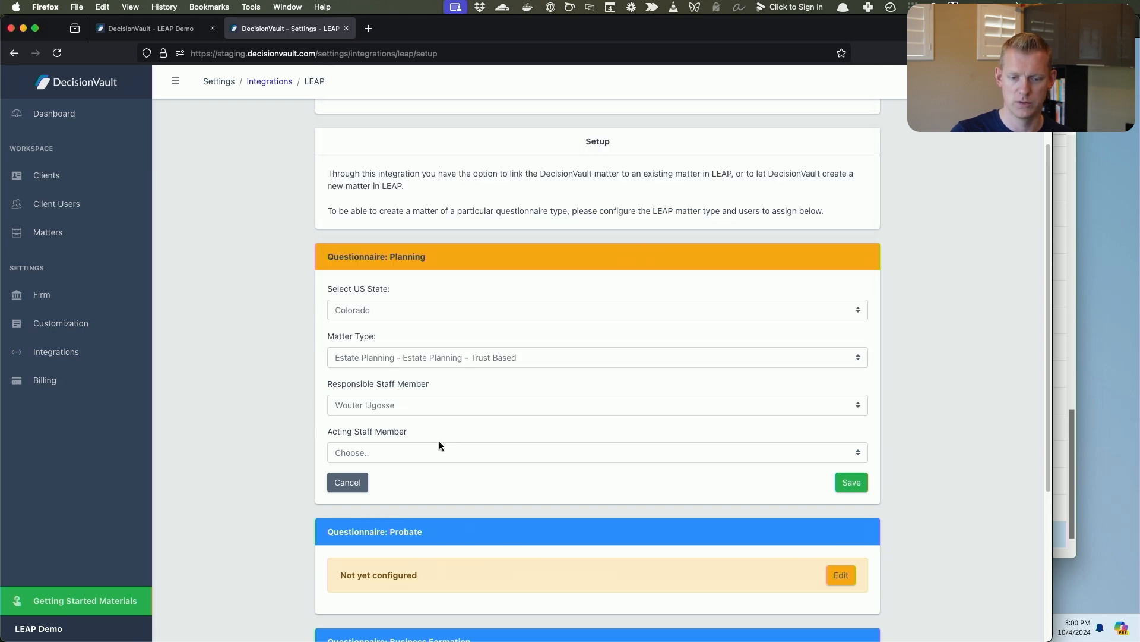
left_click(440, 452)
left_click(438, 463)
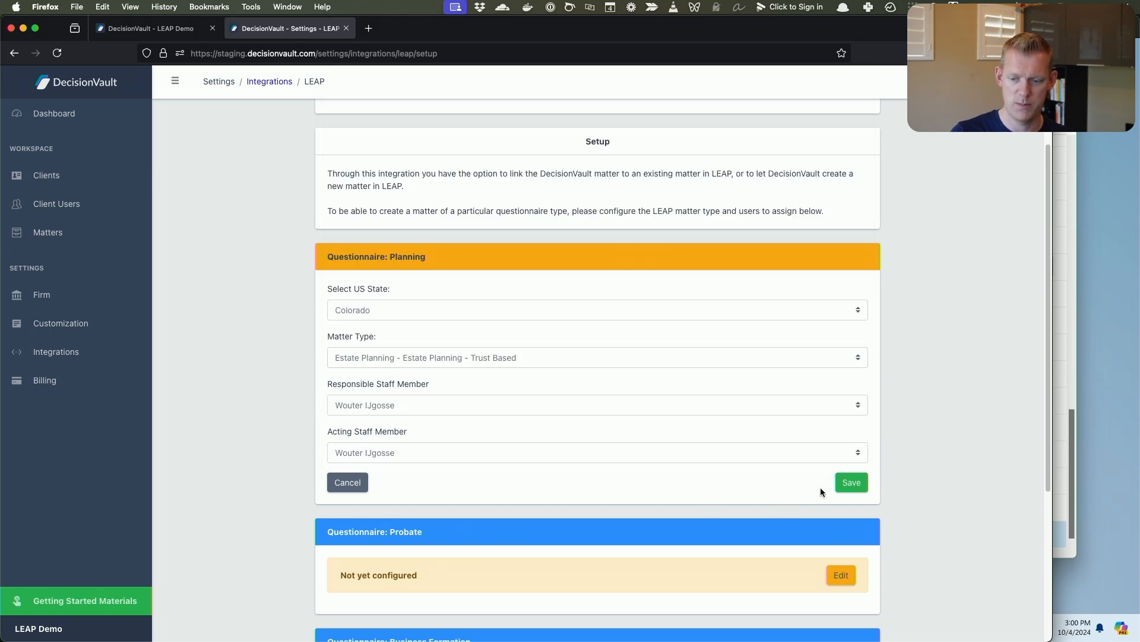
left_click(853, 481)
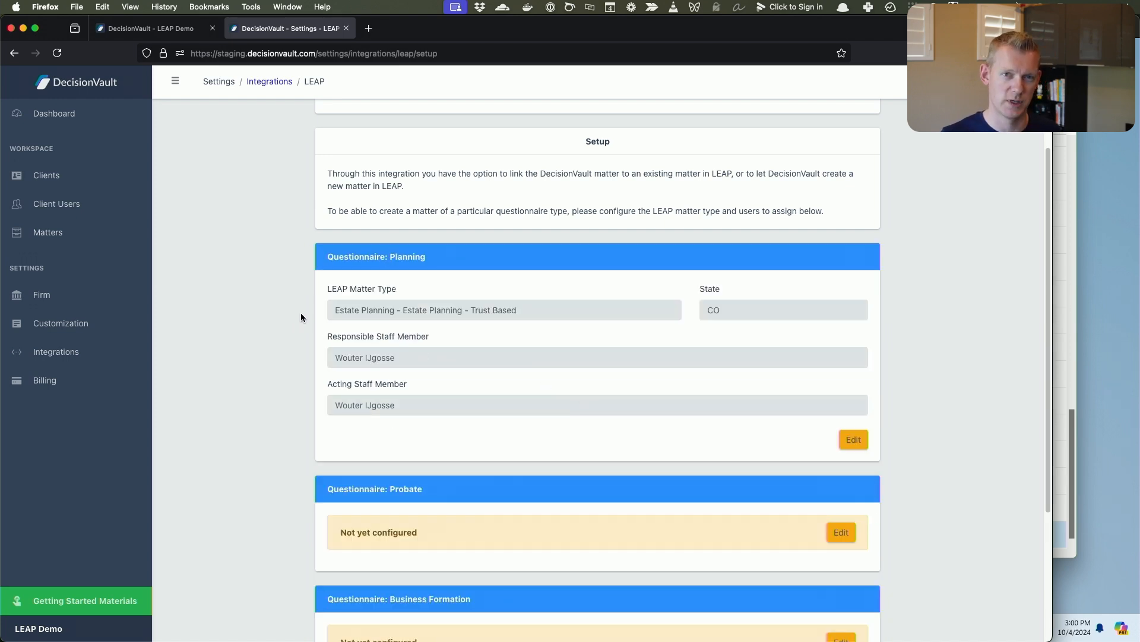
Open the Planning matter dated 10/4/2024 and bring up its LEAP integration page.
left_click(85, 234)
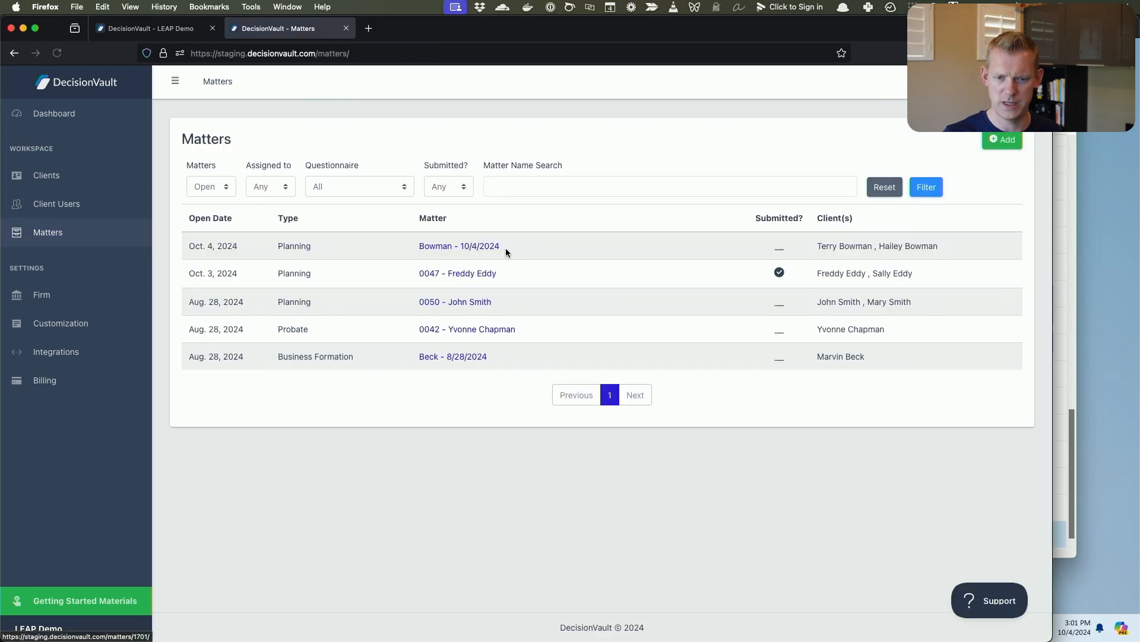
left_click(486, 247)
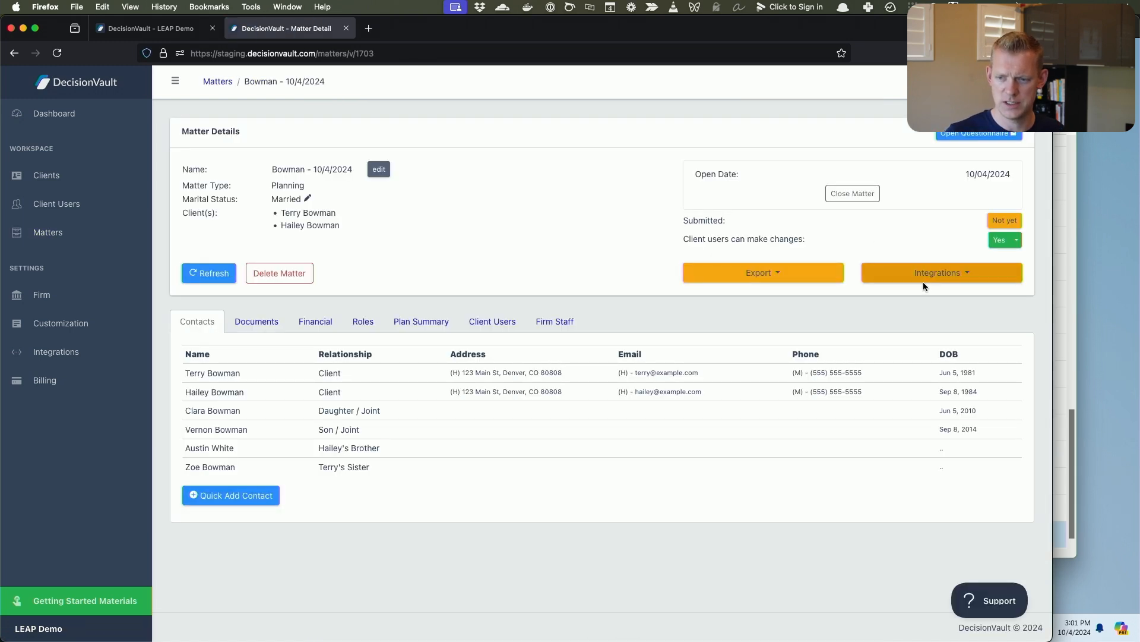
left_click(946, 276)
left_click(893, 319)
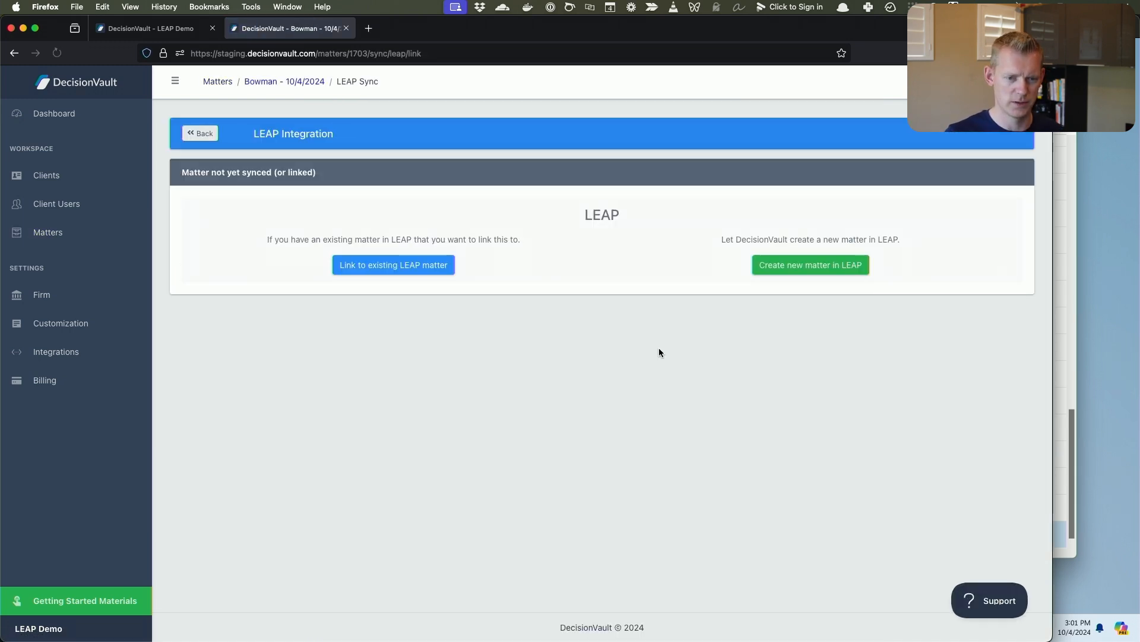
Create a new LEAP matter with all contacts selected for syncing, and open that matter in LEAP.
left_click(810, 264)
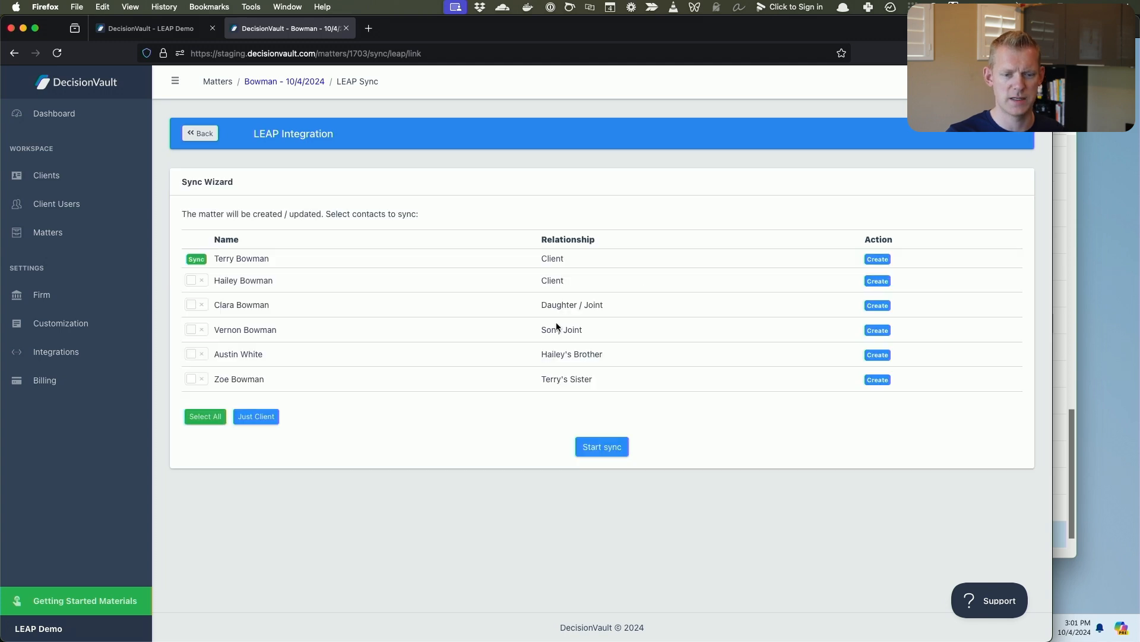
left_click(196, 417)
left_click(601, 457)
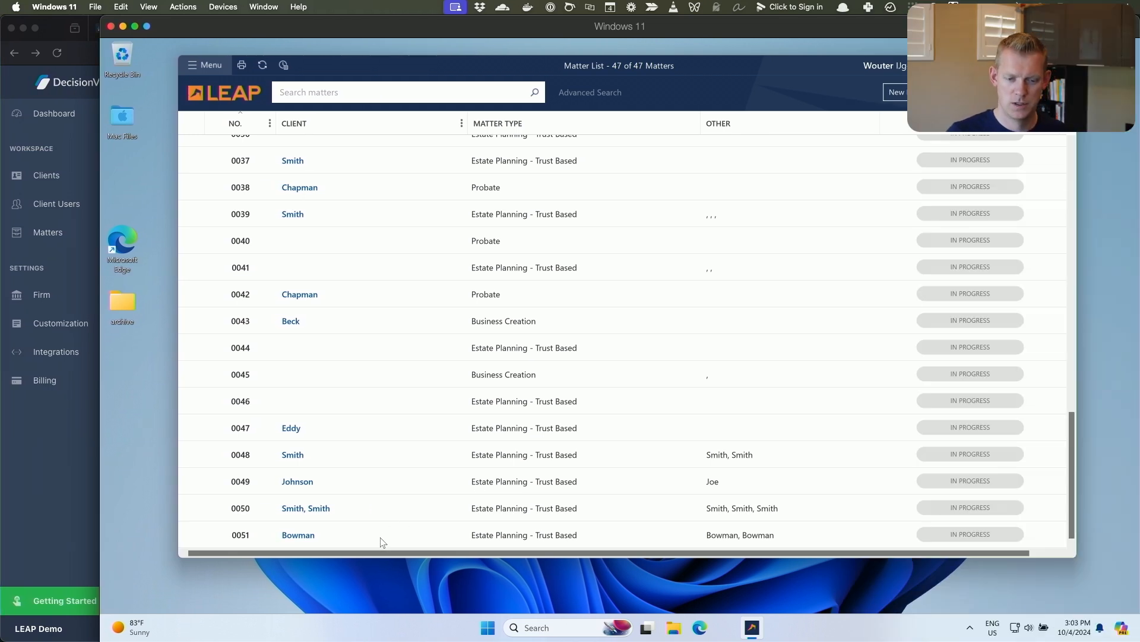
double_click(405, 535)
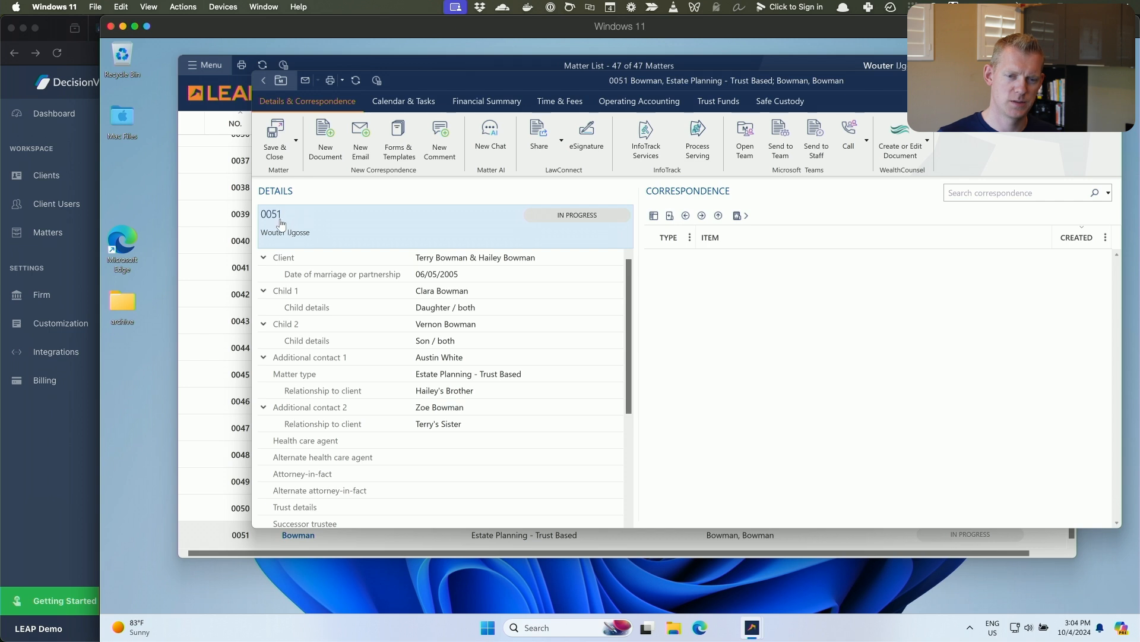
Return to the matter's details in DecisionVault, open its name for editing and close the editor without saving.
left_click(61, 459)
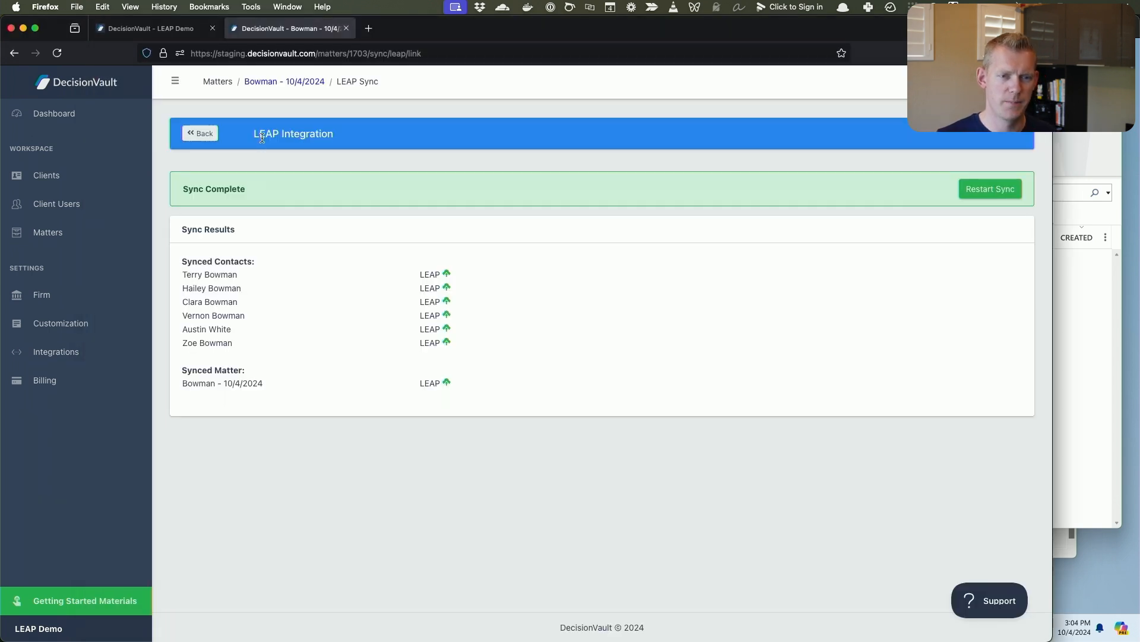
left_click(302, 84)
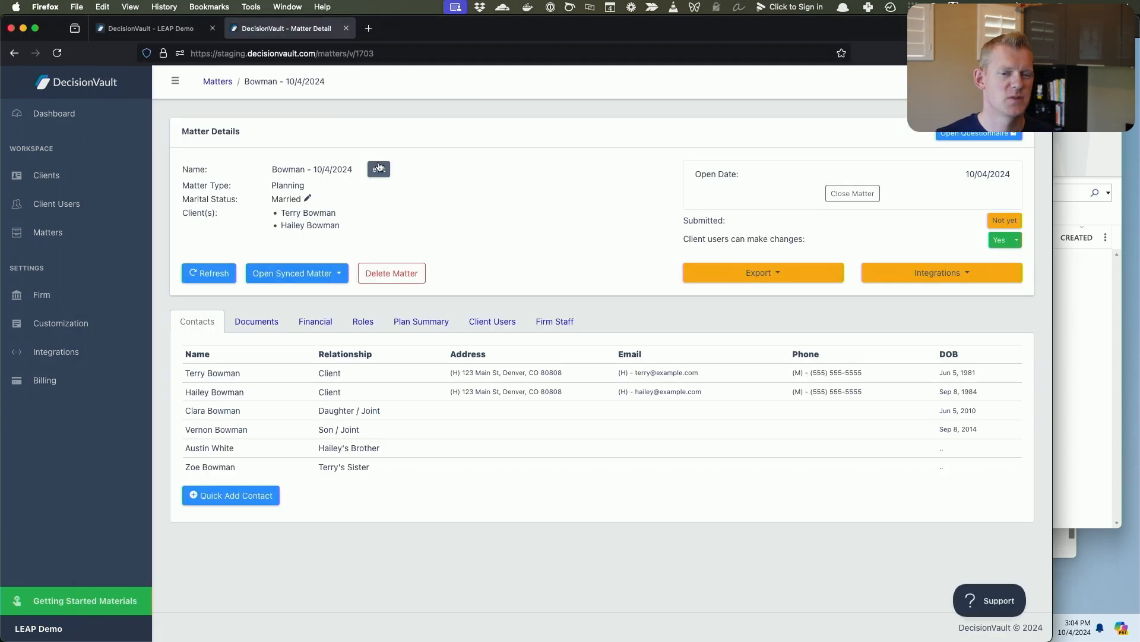
left_click(380, 170)
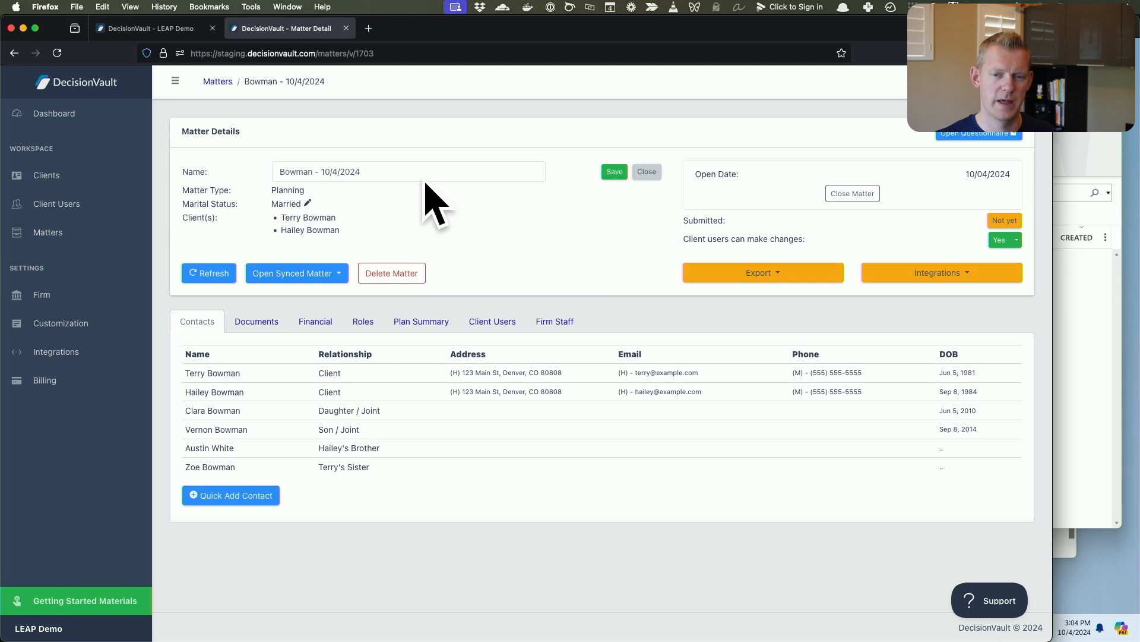
left_click(645, 172)
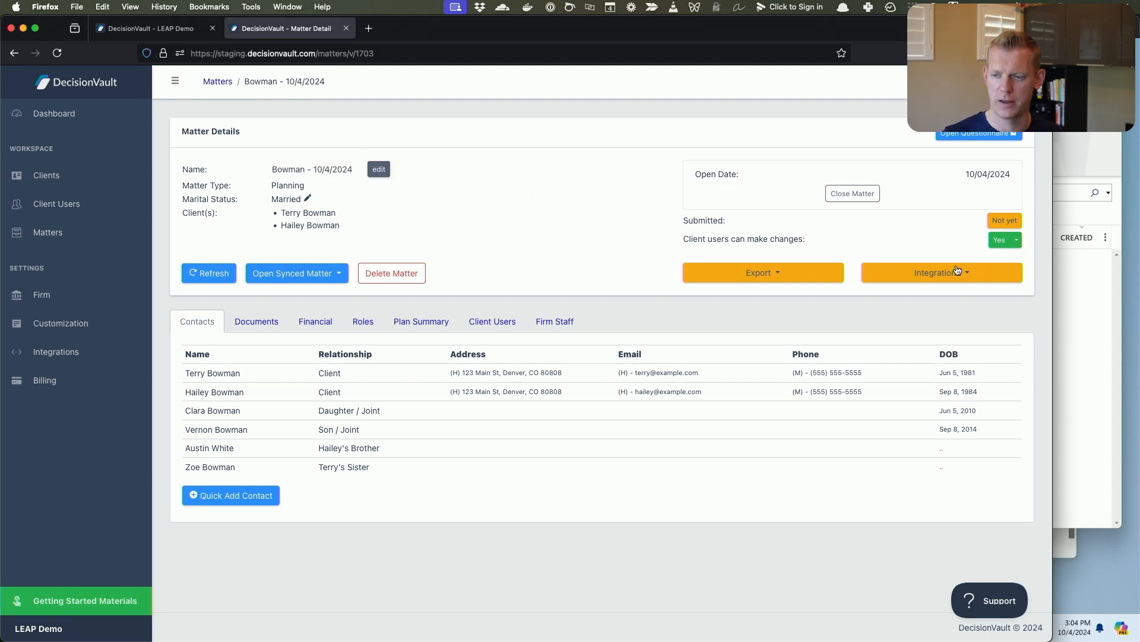
Switch to LEAP and review the new matter's client, child and additional contact details.
left_click(1073, 308)
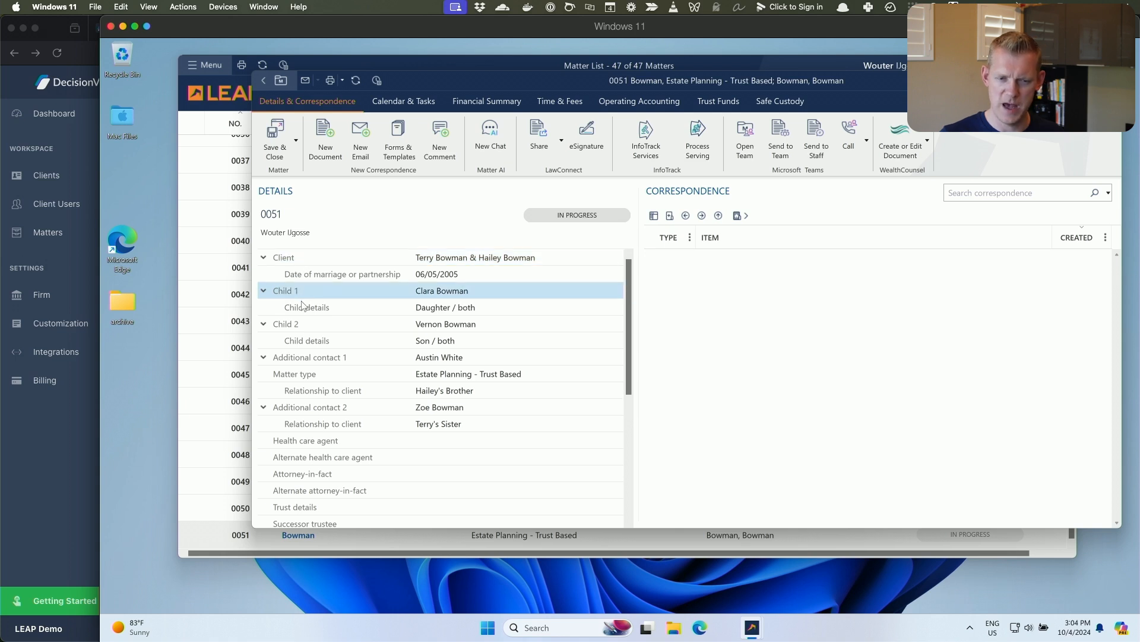
left_click_drag(630, 324, 637, 291)
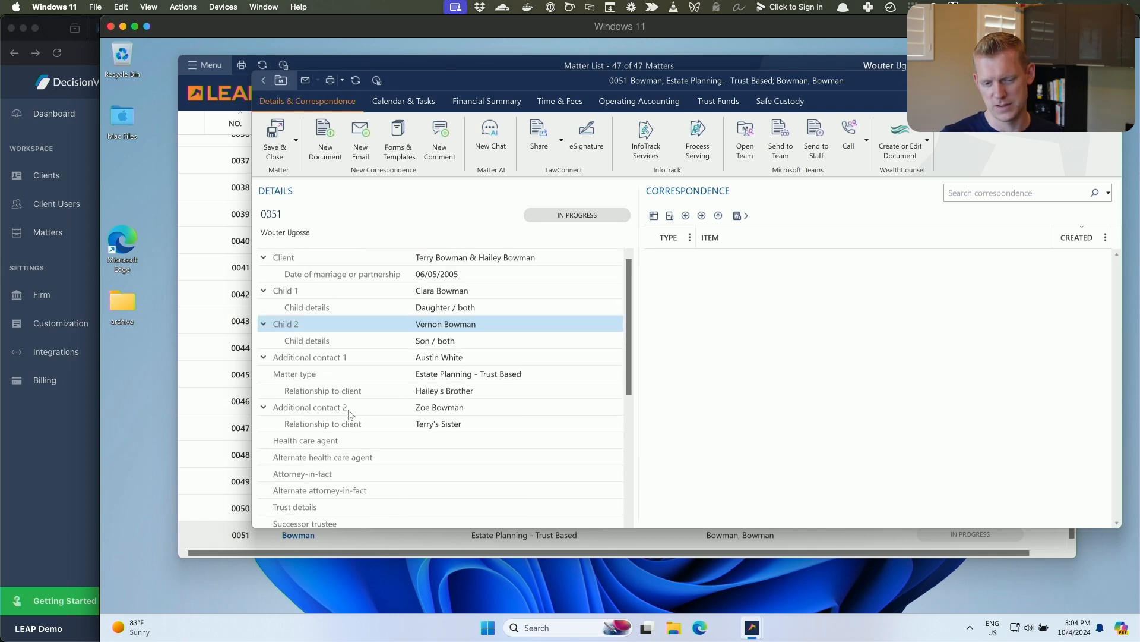
scroll(349, 414, "down", 5)
scroll(344, 404, "up", 5)
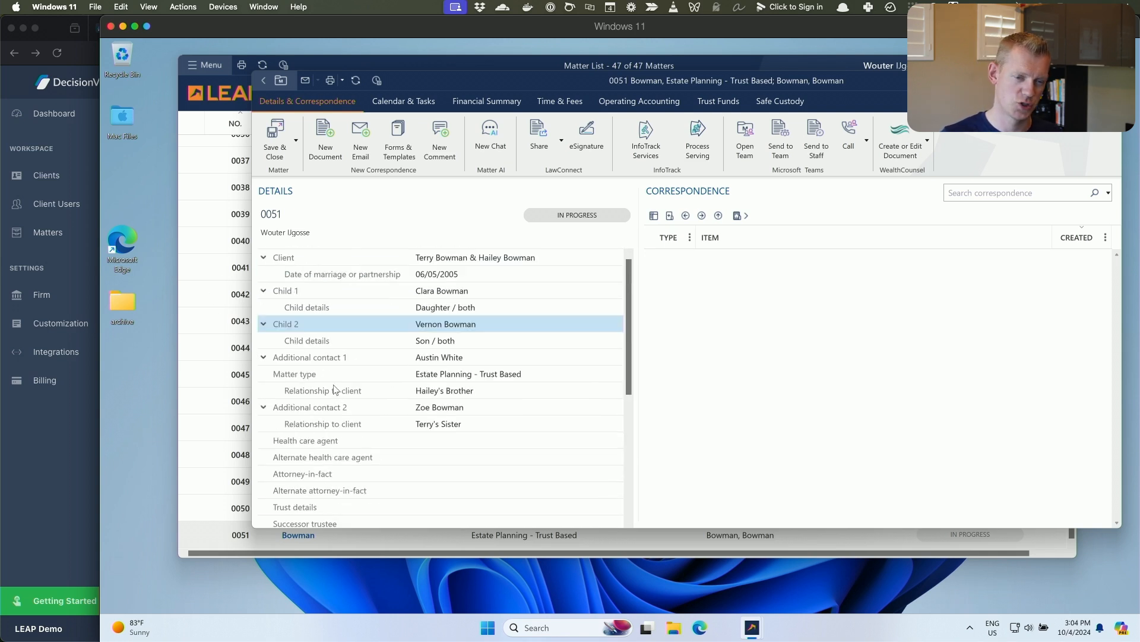
Open the table types editor for the matter and reset all its cards and tables to the default.
right_click(358, 228)
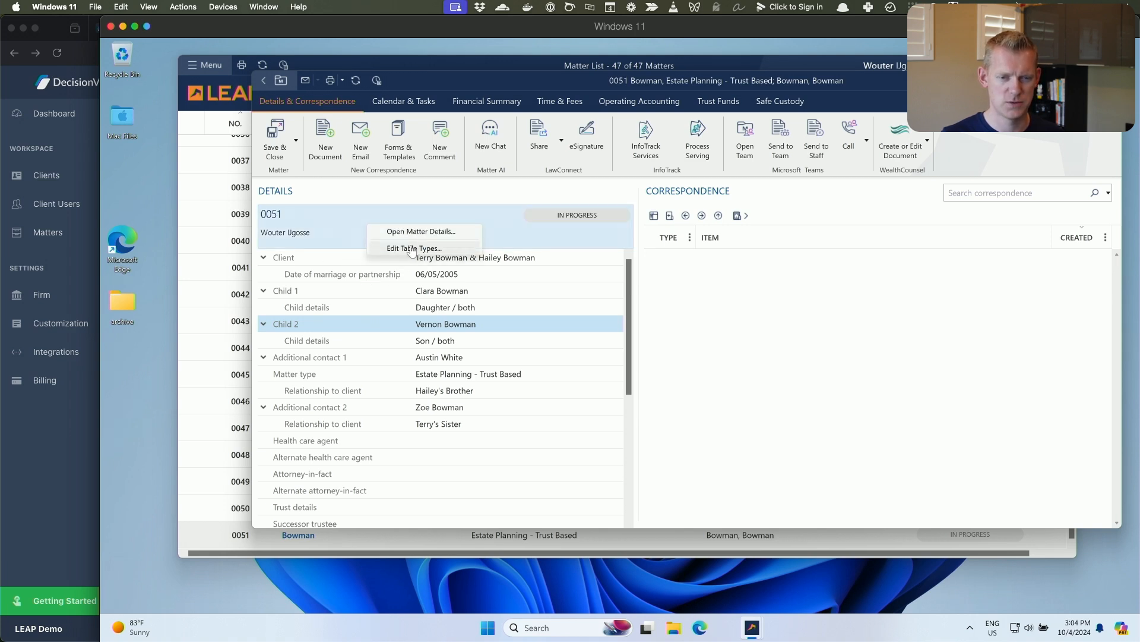
right_click(345, 221)
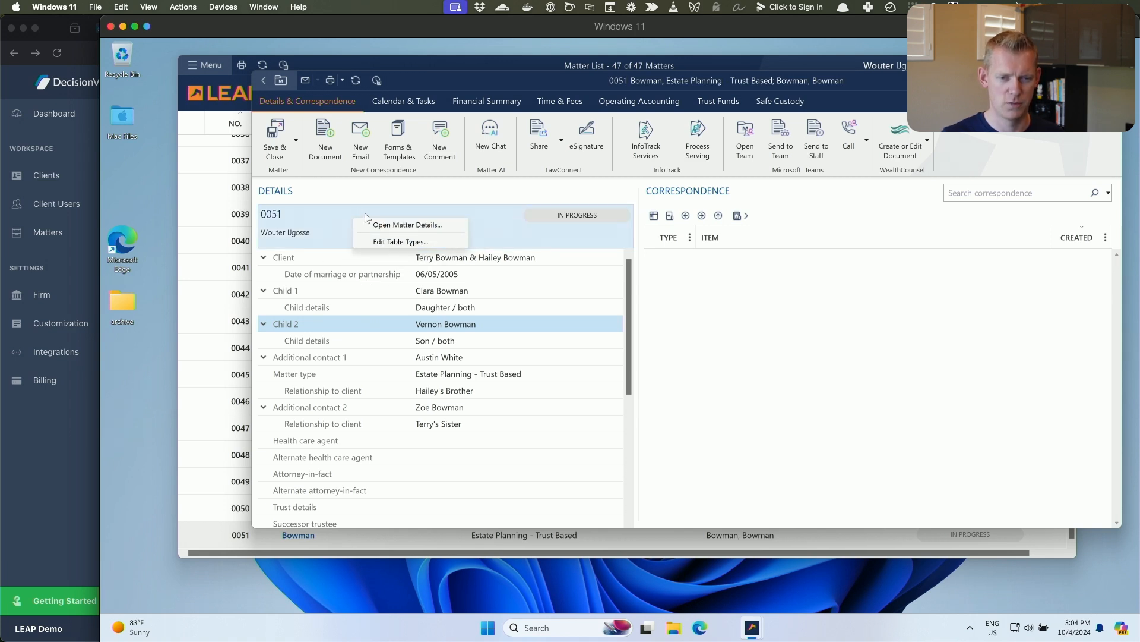
left_click(399, 242)
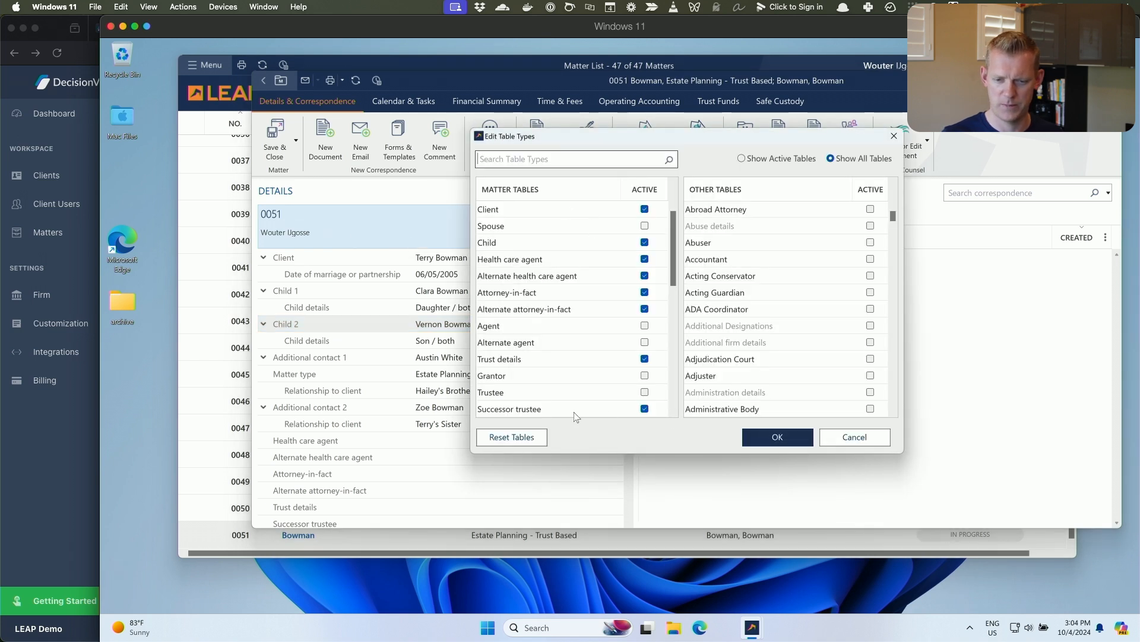
left_click(541, 438)
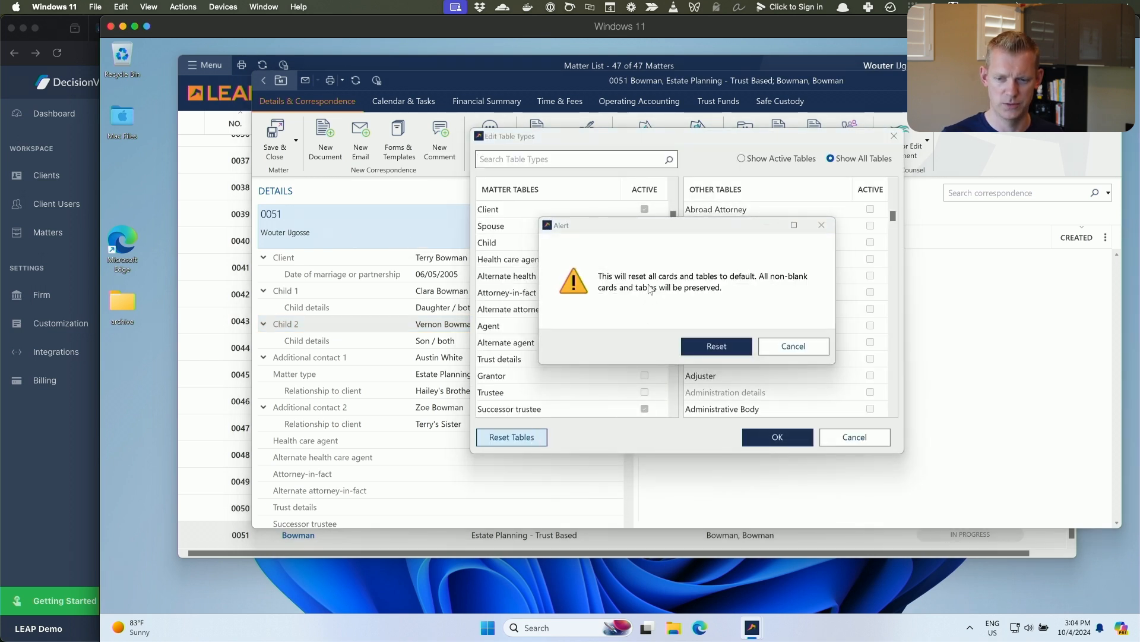
left_click(718, 347)
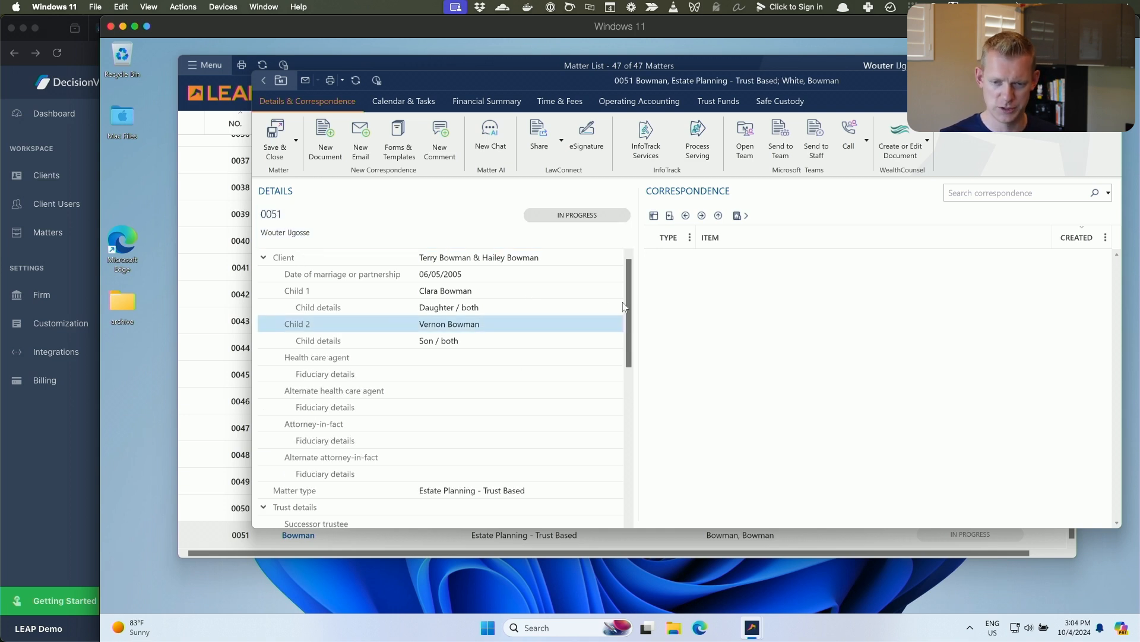
Review the matter's cards and tables after the reset, from the client and child entries down through the list.
left_click_drag(626, 316, 629, 373)
left_click_drag(631, 425, 624, 294)
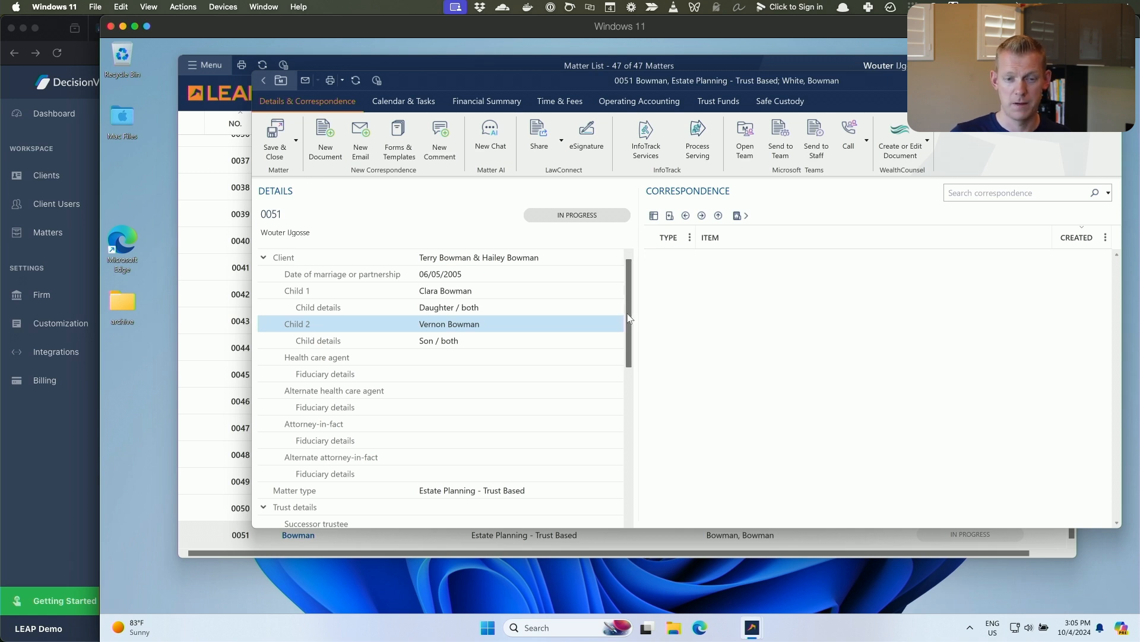
left_click(524, 260)
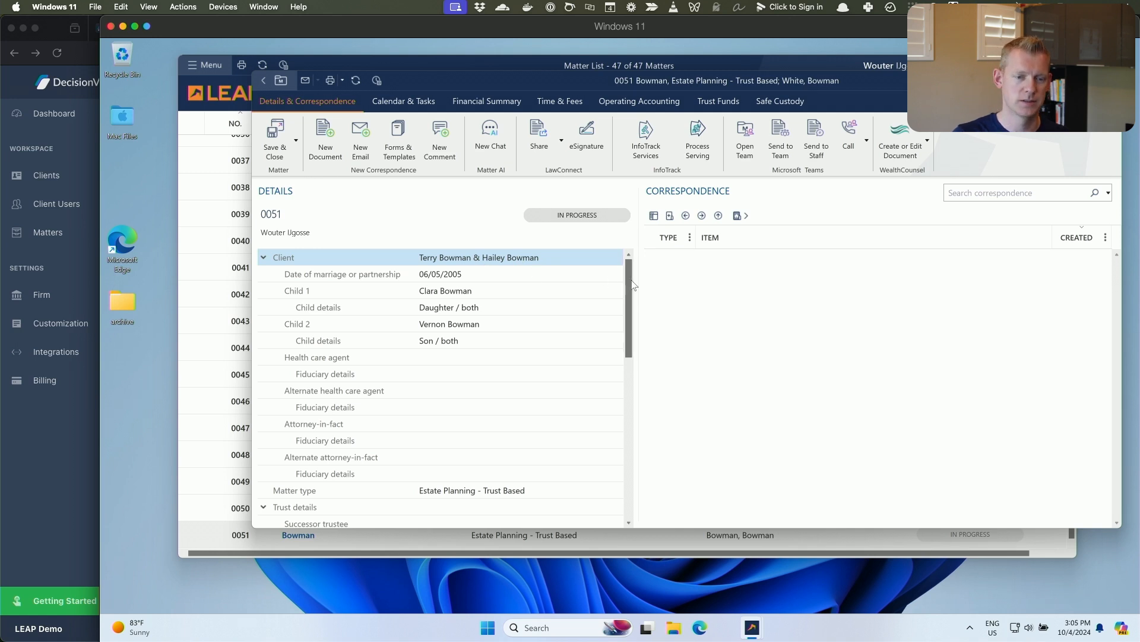
scroll(631, 290, "down", 1)
left_click_drag(631, 290, 629, 263)
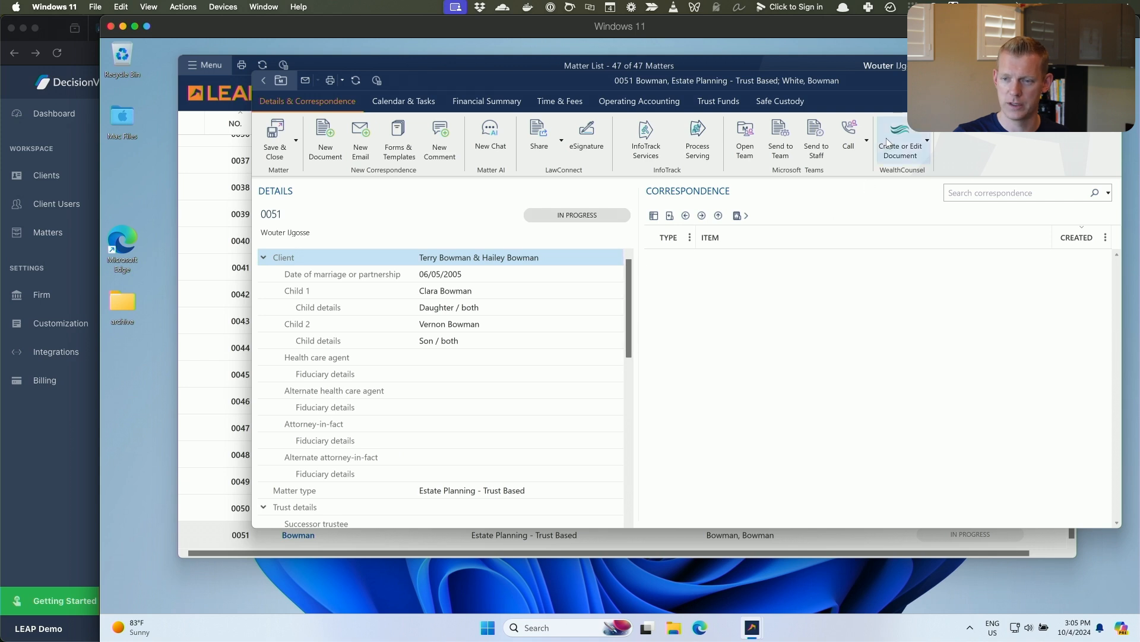